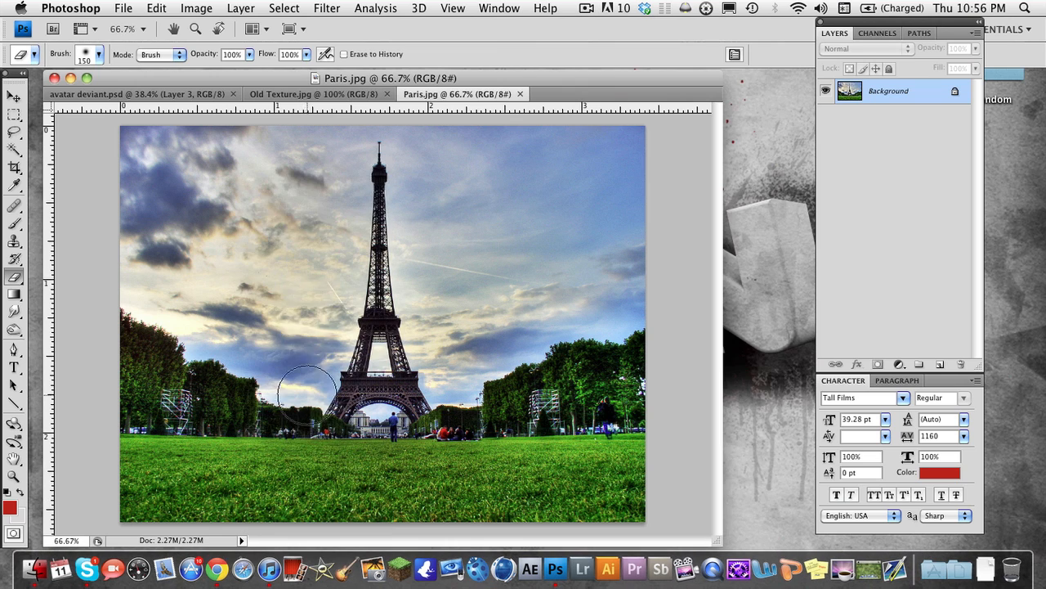
# Search the computer for "paris des" and open paris destroyed with 3d.psd as a reference.
pyautogui.click(15, 97)
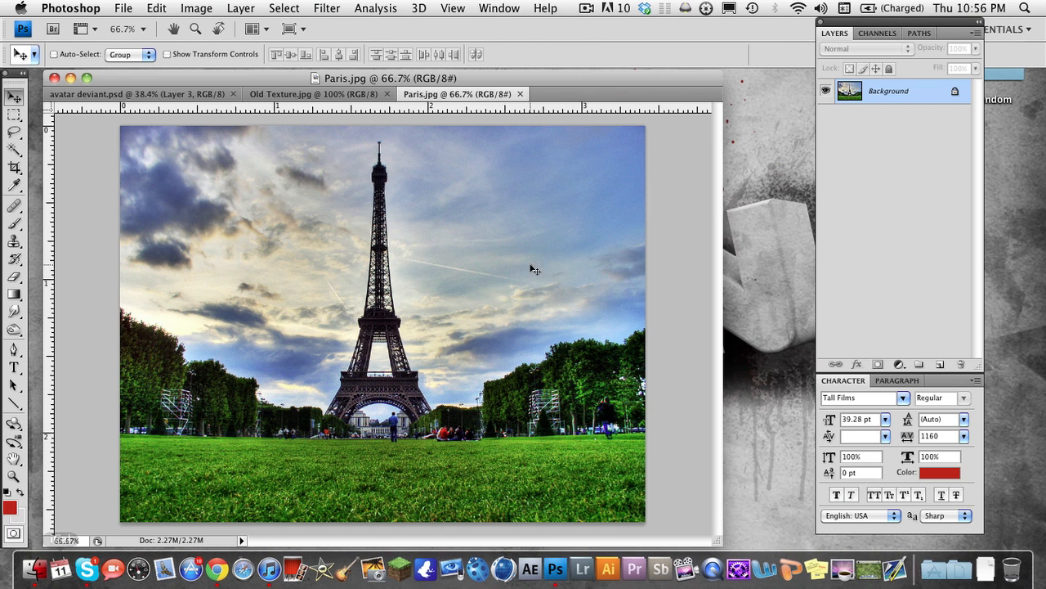
pyautogui.click(1024, 7)
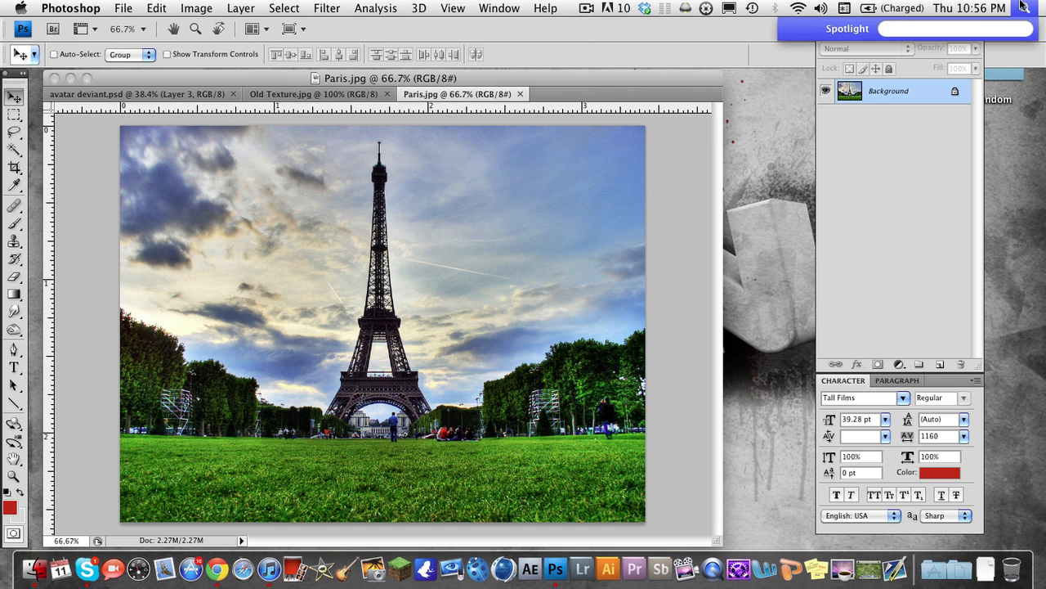
pyautogui.write('paris')
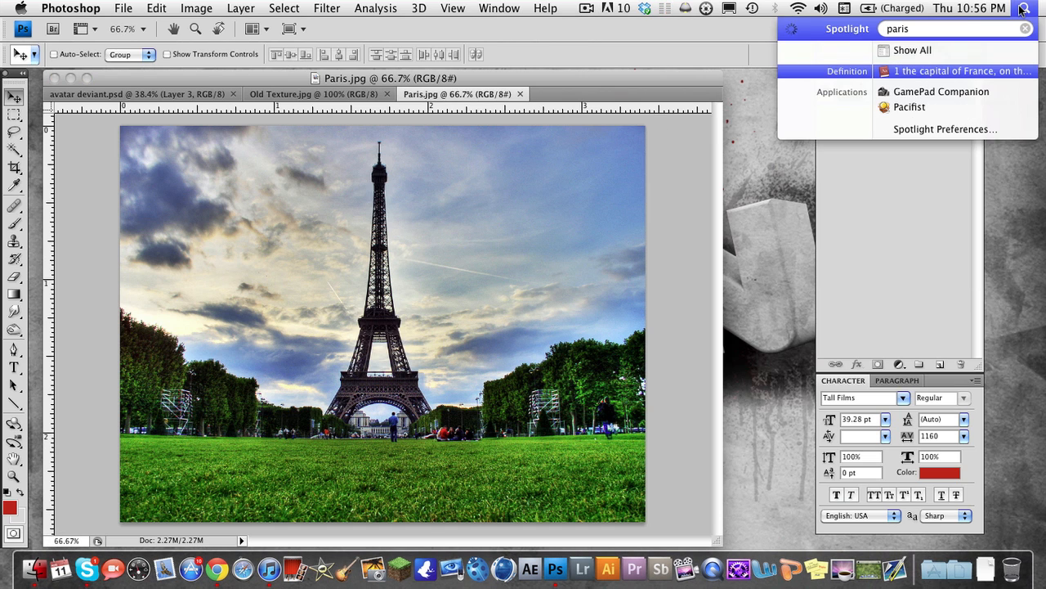
pyautogui.write(' des')
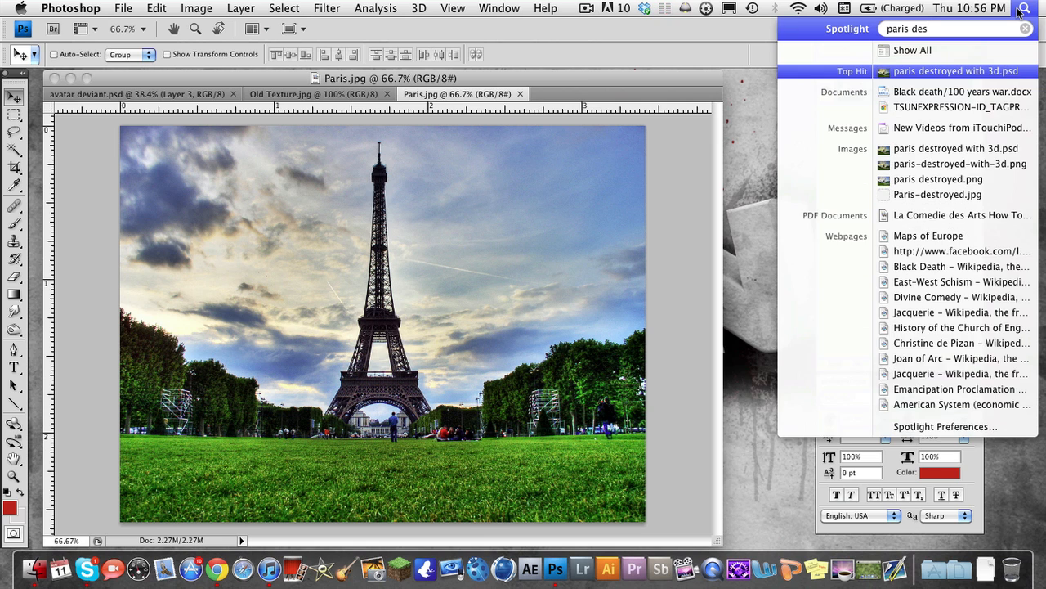
pyautogui.click(976, 74)
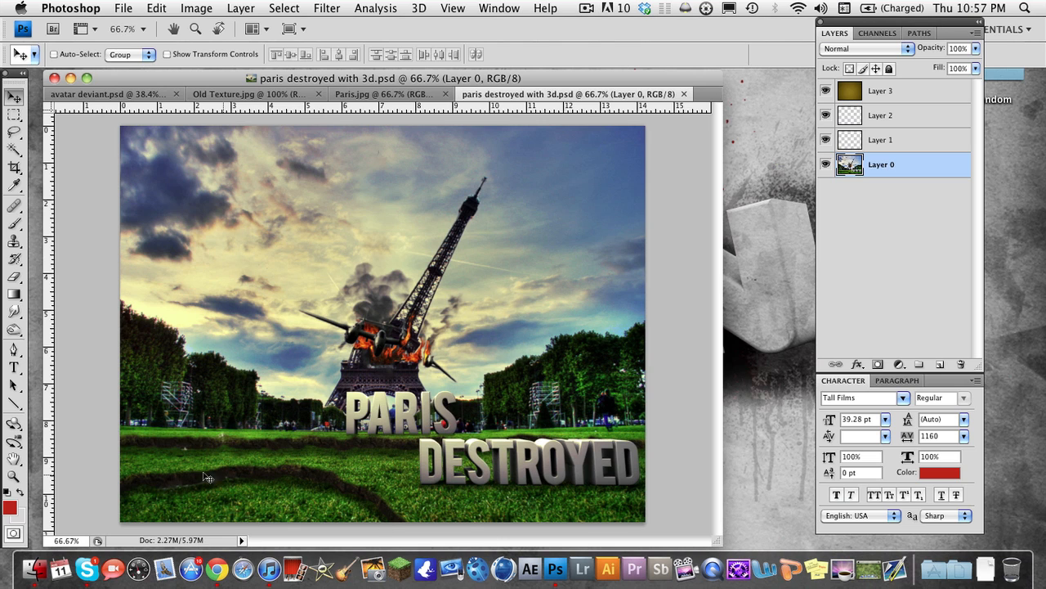
# Return to Paris.jpg and convert its locked Background into a normal layer named Layer 0.
pyautogui.click(385, 94)
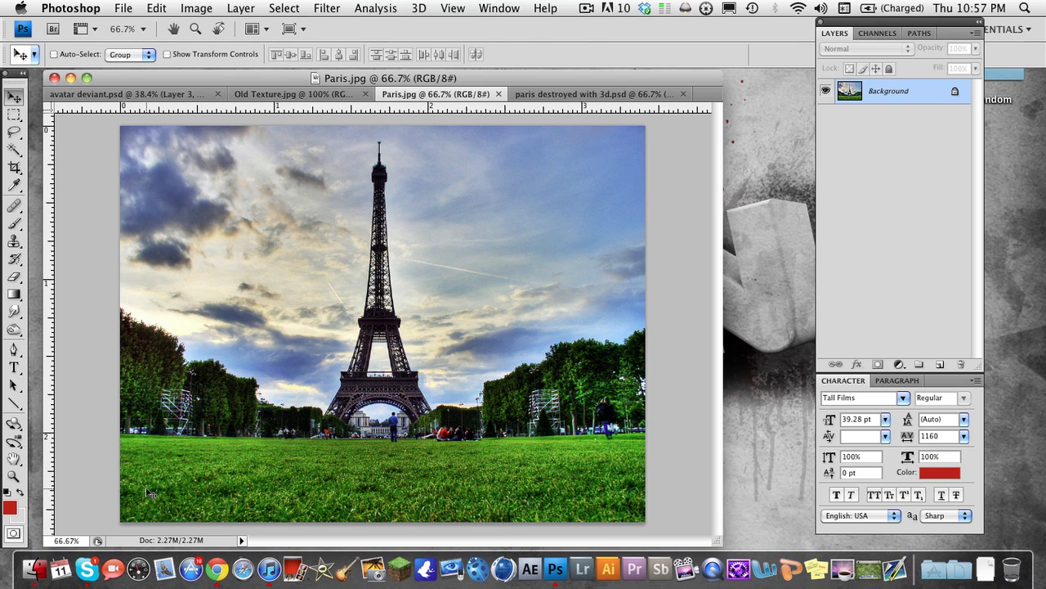
pyautogui.doubleClick(876, 92)
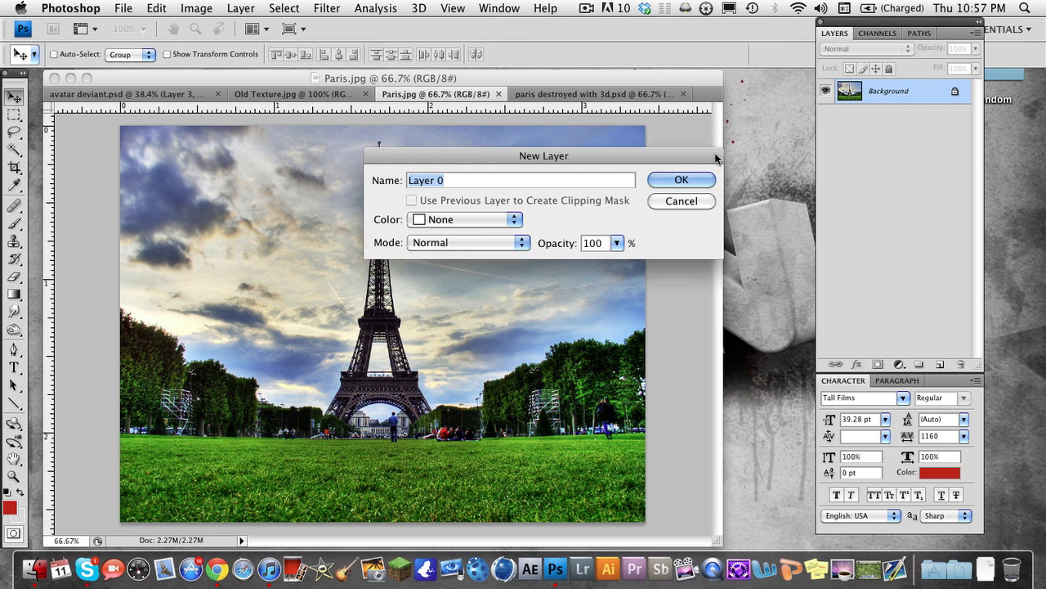
pyautogui.click(678, 176)
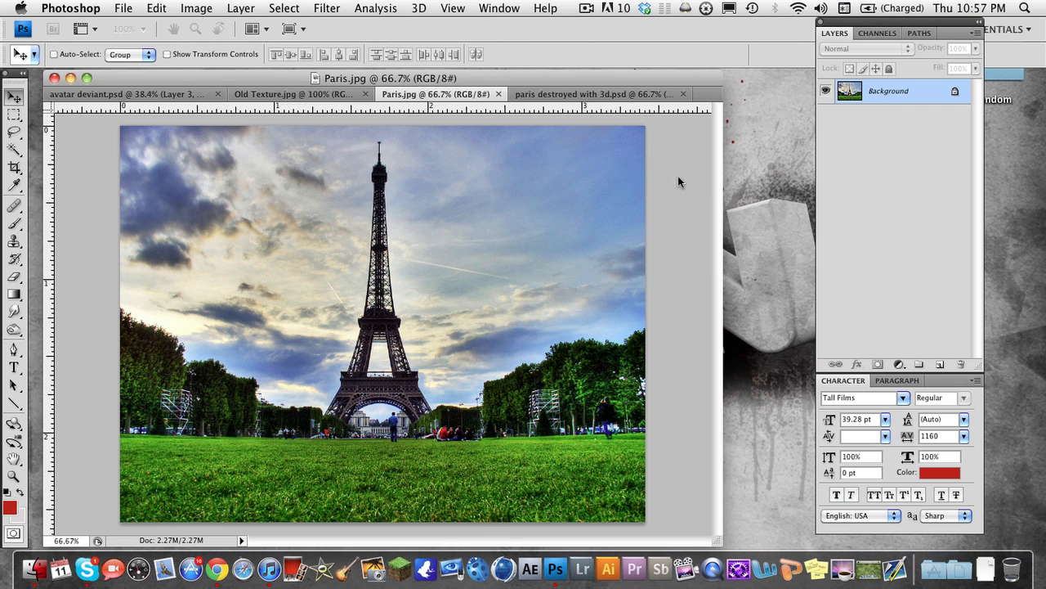
# Duplicate Layer 0 as Layer 0 copy, hide the copy and make the original Layer 0 active.
pyautogui.rightClick(875, 100)
pyautogui.click(891, 142)
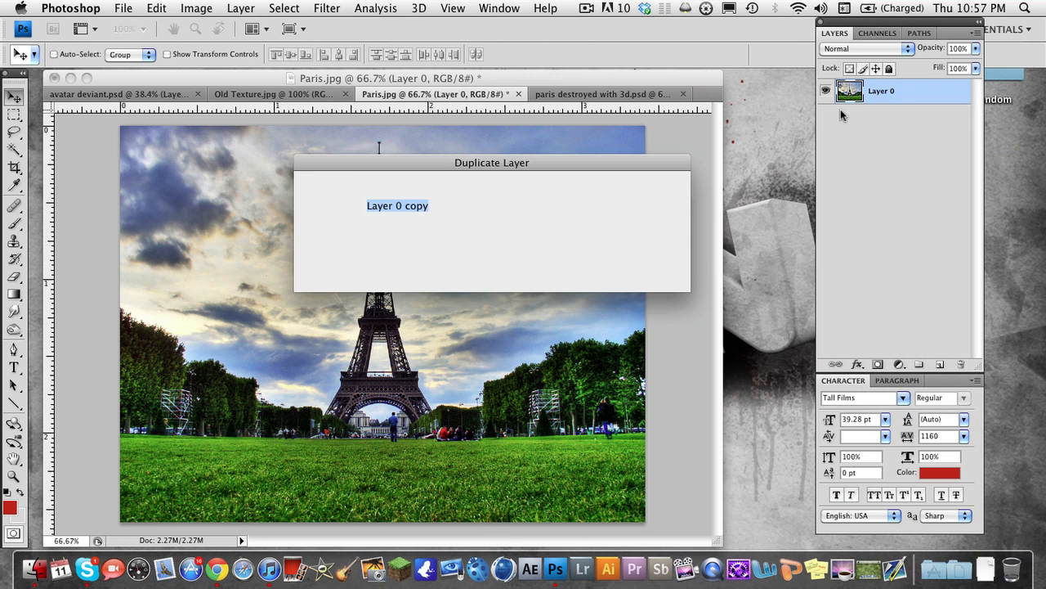
pyautogui.click(645, 184)
pyautogui.click(826, 91)
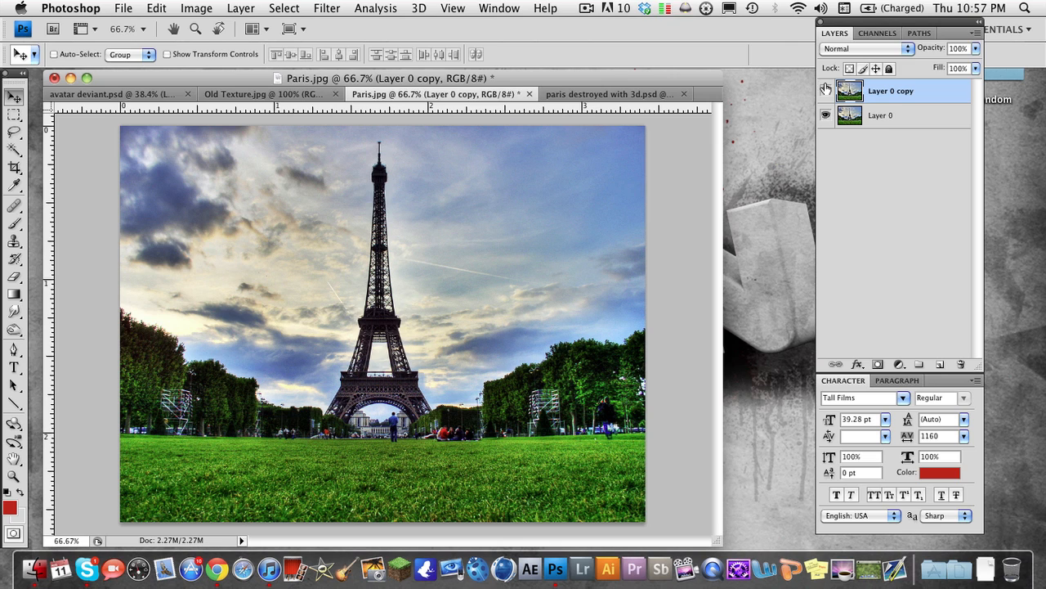
pyautogui.click(864, 121)
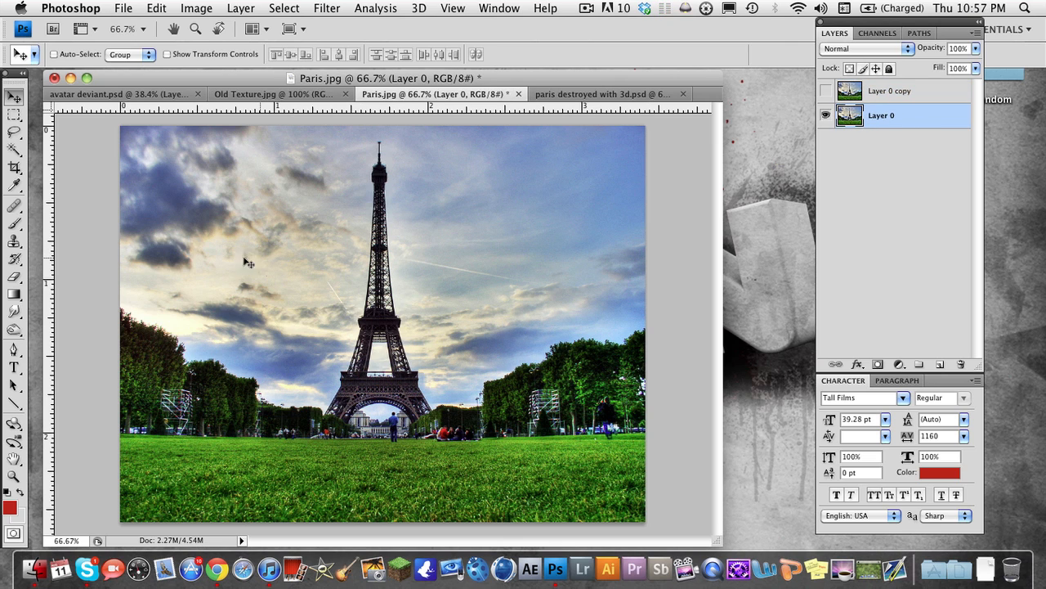
# With the Pen tool, draw a closed path with a jagged crack line across the lower-left grass, running around outside the canvas edges.
pyautogui.click(14, 350)
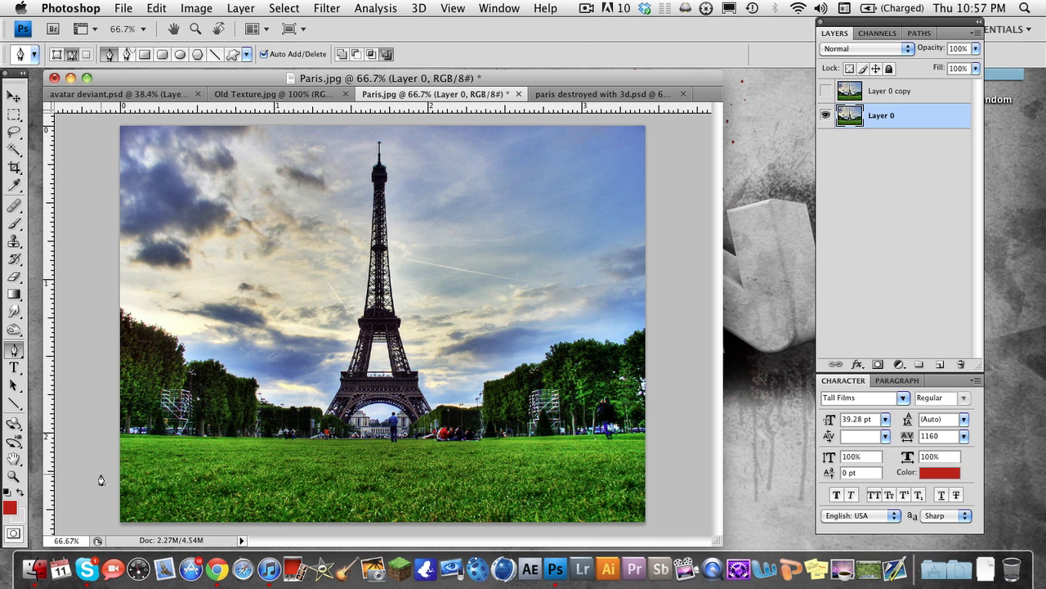
pyautogui.click(568, 94)
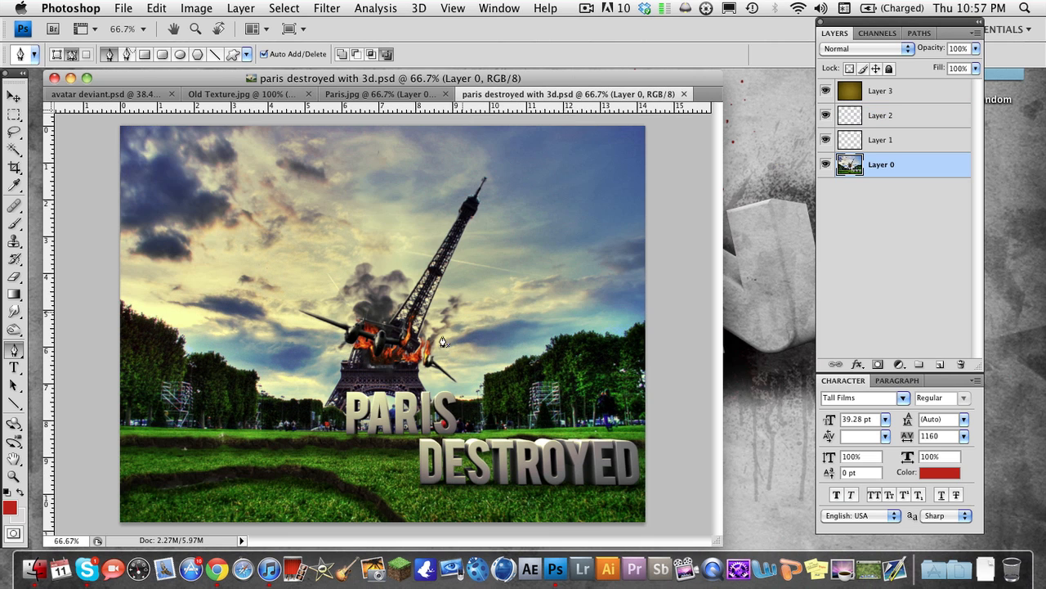
pyautogui.click(402, 96)
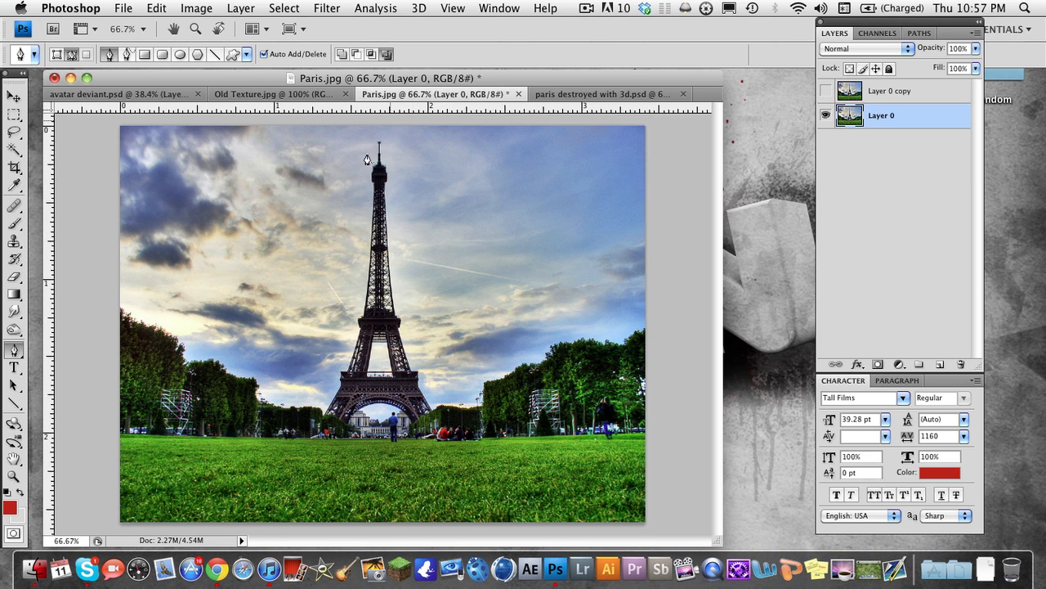
pyautogui.scroll(-3, 110, 485)
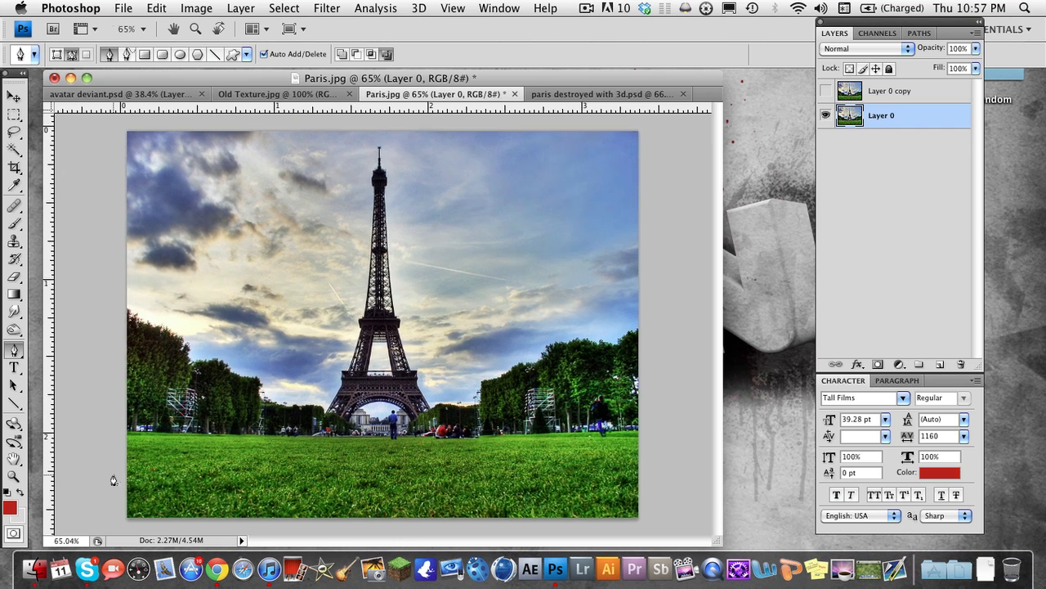
pyautogui.scroll(3, 149, 454)
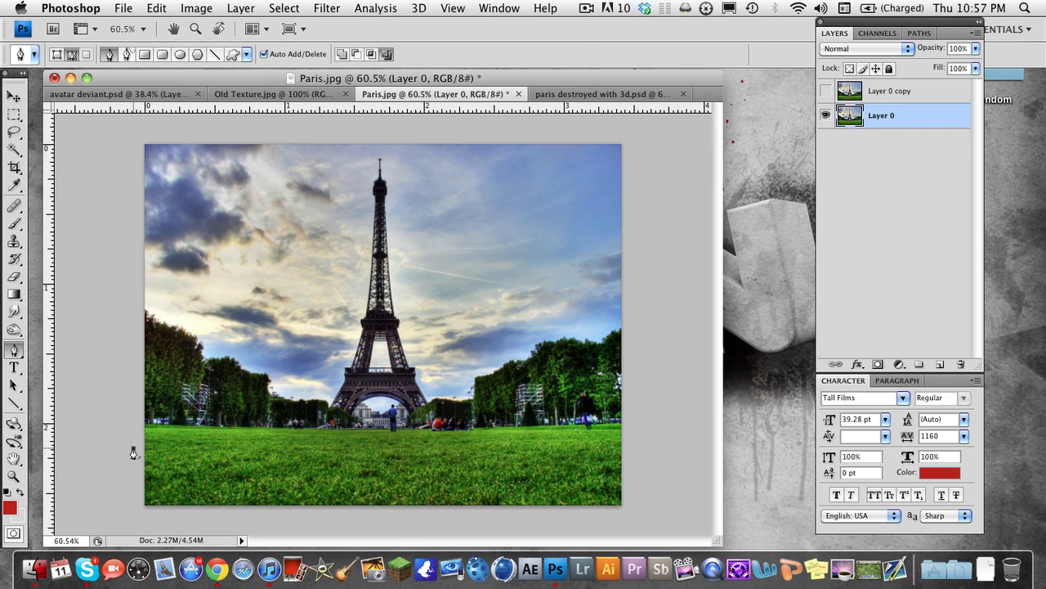
pyautogui.moveTo(134, 448); pyautogui.dragTo(154, 448)
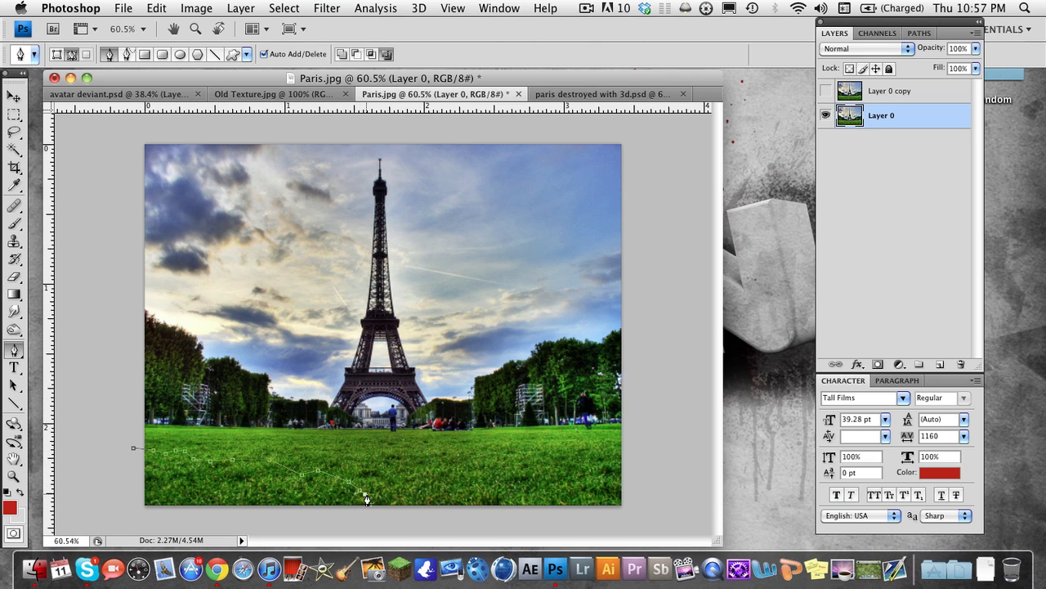
pyautogui.click(389, 508)
pyautogui.click(312, 530)
pyautogui.click(166, 524)
pyautogui.click(123, 518)
pyautogui.click(132, 450)
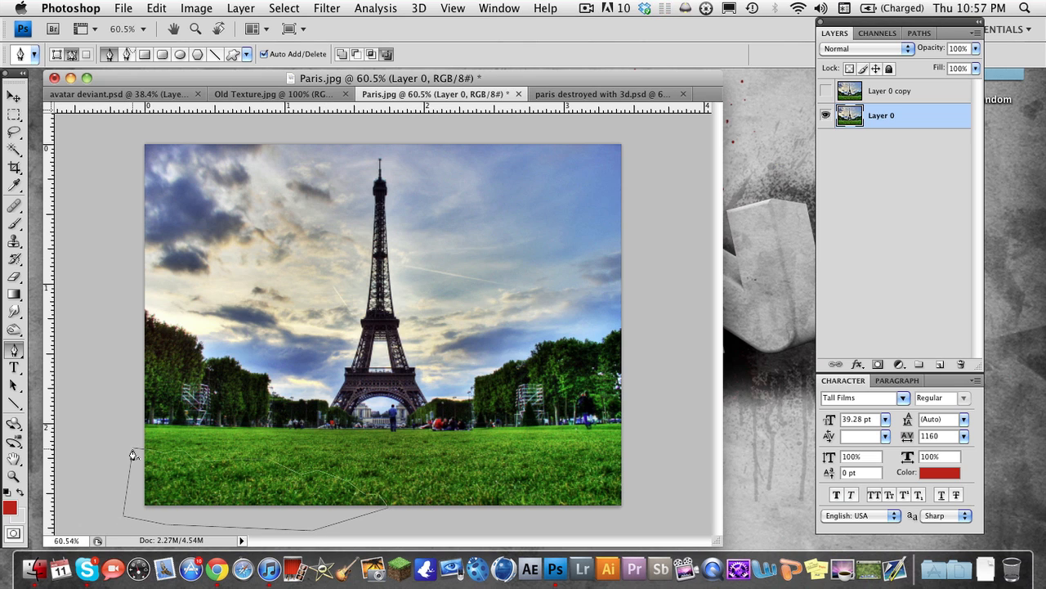
# Turn the grass path into a new anti-aliased selection with 0 px feather and cut it onto its own layer.
pyautogui.rightClick(210, 488)
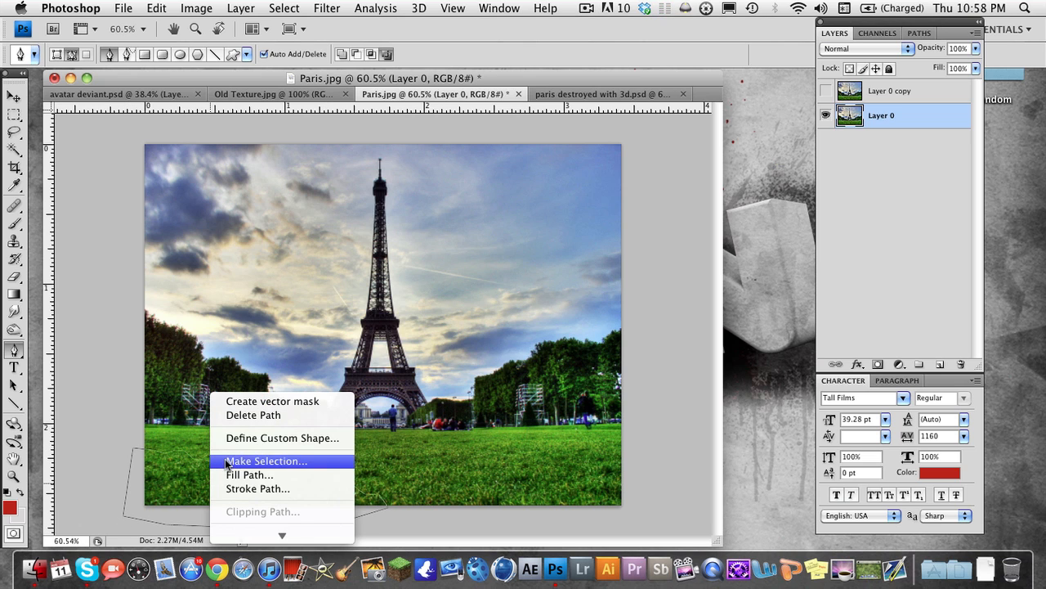
pyautogui.click(226, 460)
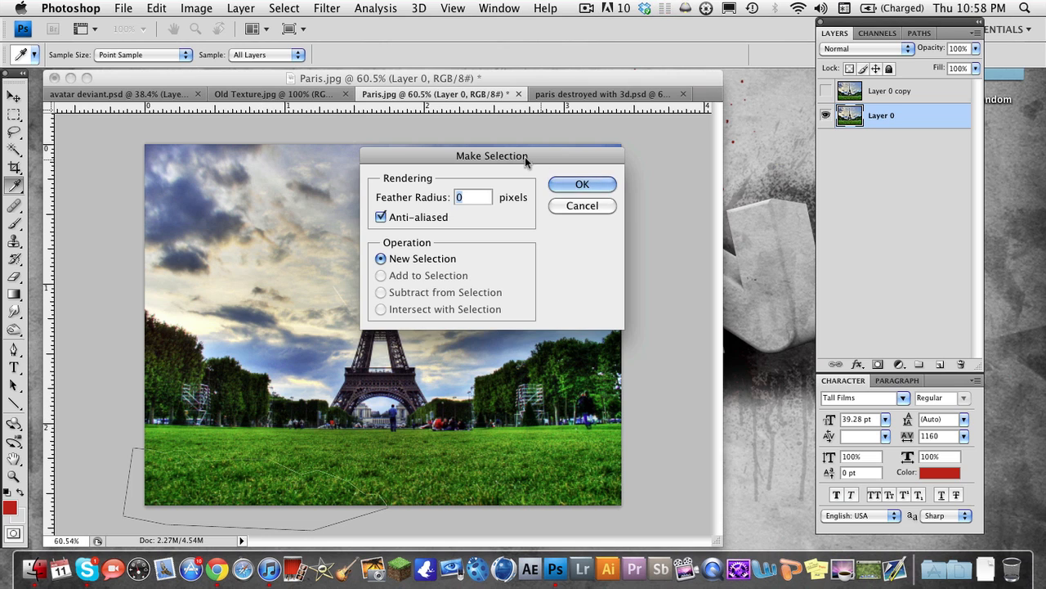
pyautogui.click(591, 185)
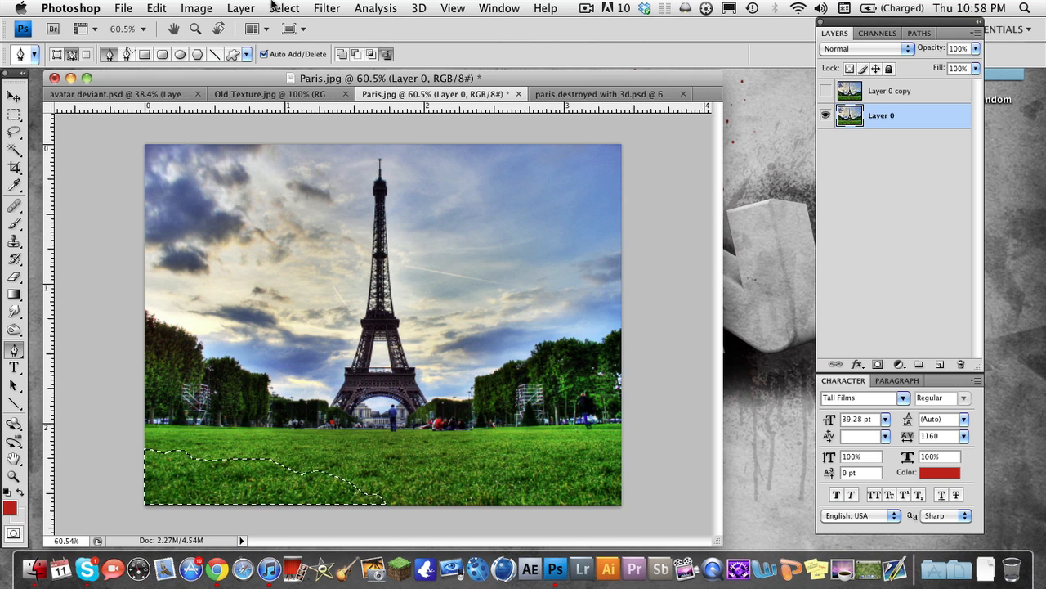
pyautogui.click(241, 8)
pyautogui.moveTo(247, 29)
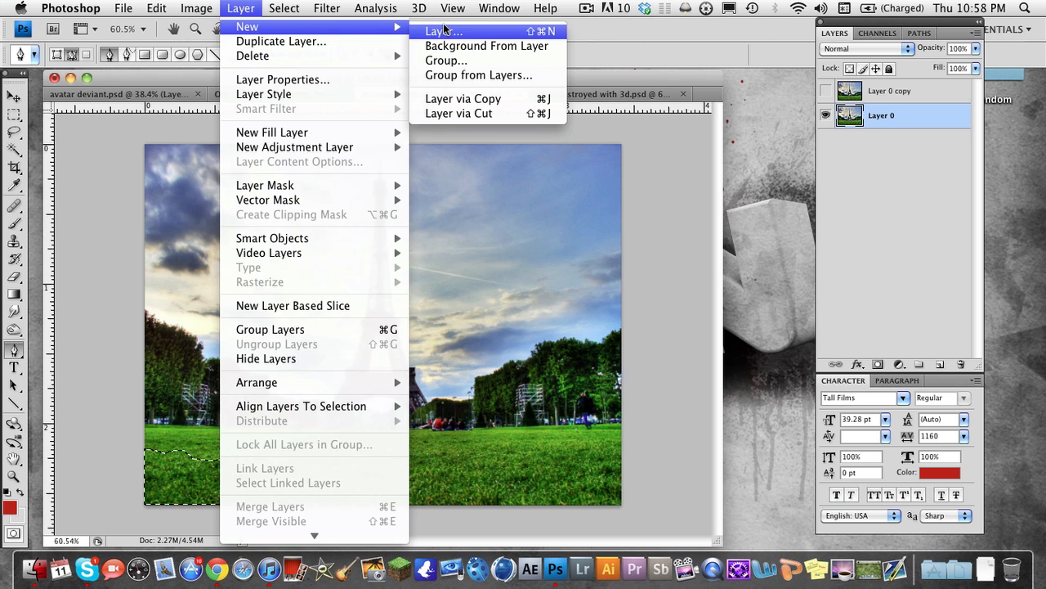
pyautogui.click(458, 113)
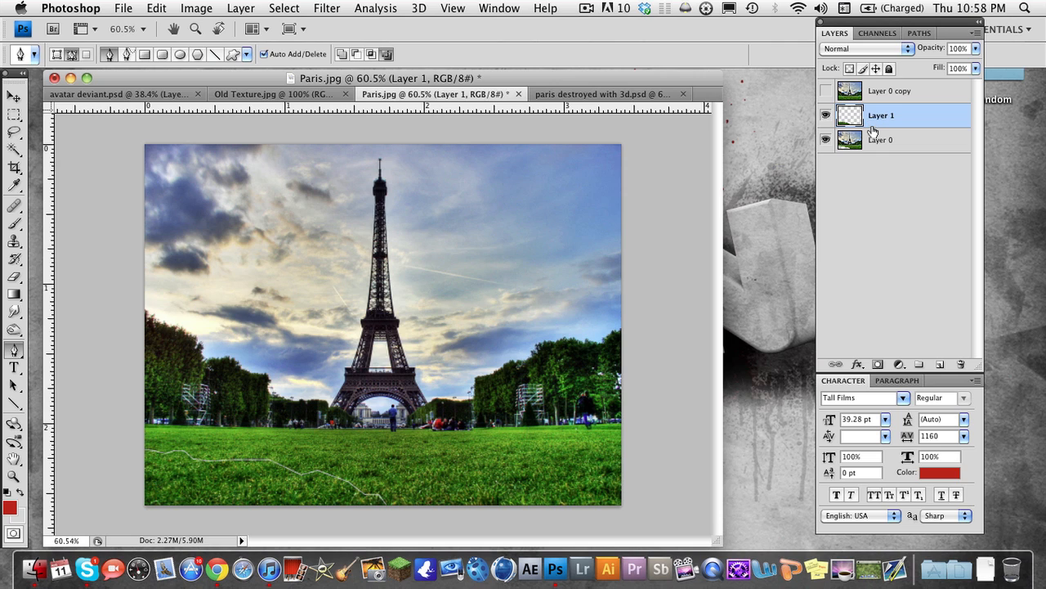
# Move the cut-out grass piece slightly down to open a transparent crack in the lawn.
pyautogui.click(826, 116)
pyautogui.press('v')
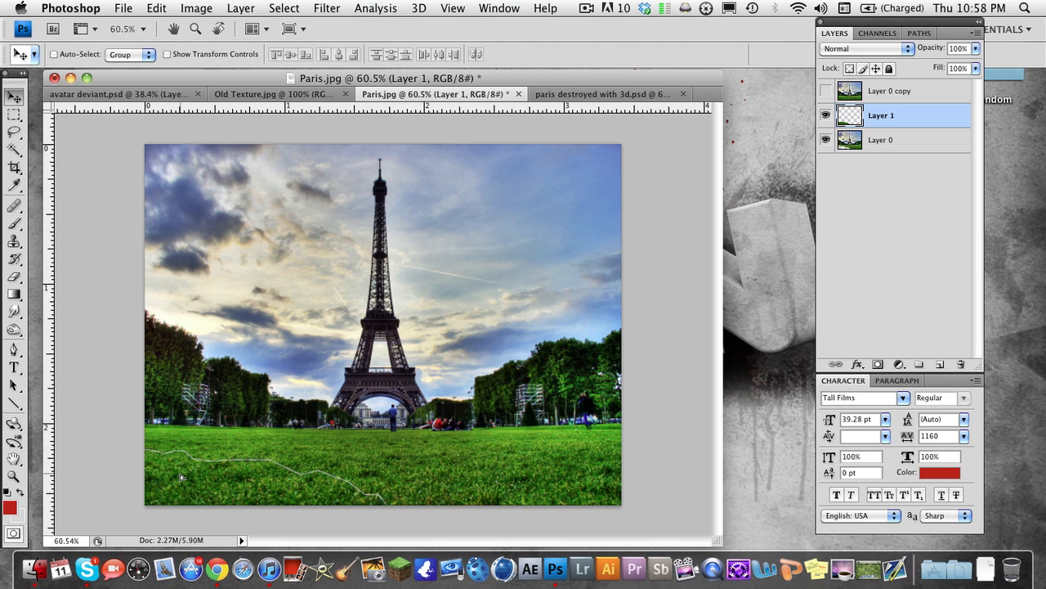
pyautogui.moveTo(181, 476); pyautogui.dragTo(180, 484)
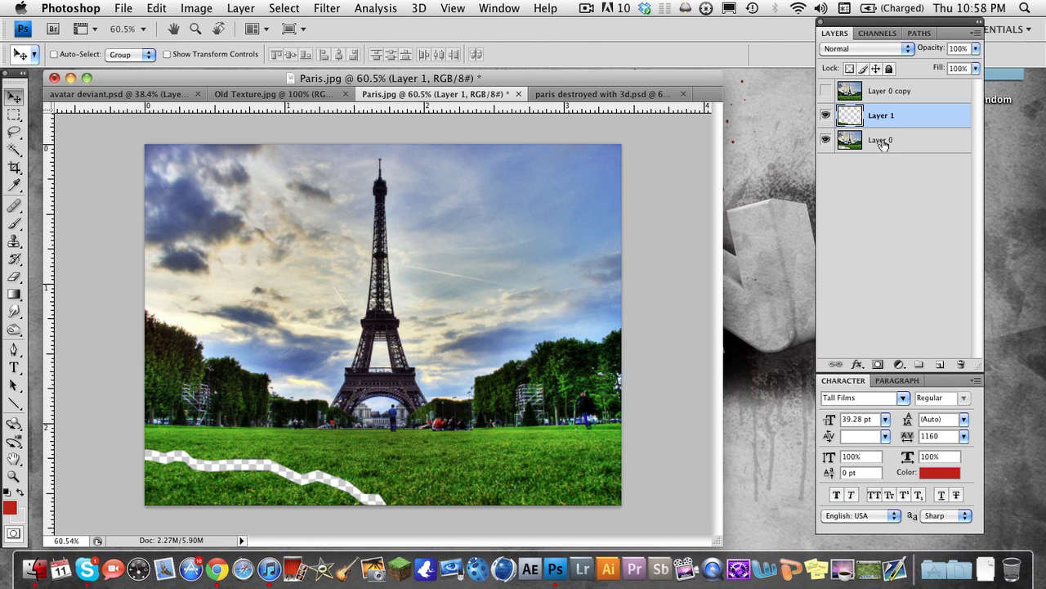
# Switch to Chrome, browse the soil image results and open the full-size picture of grass above dark soil.
pyautogui.click(216, 569)
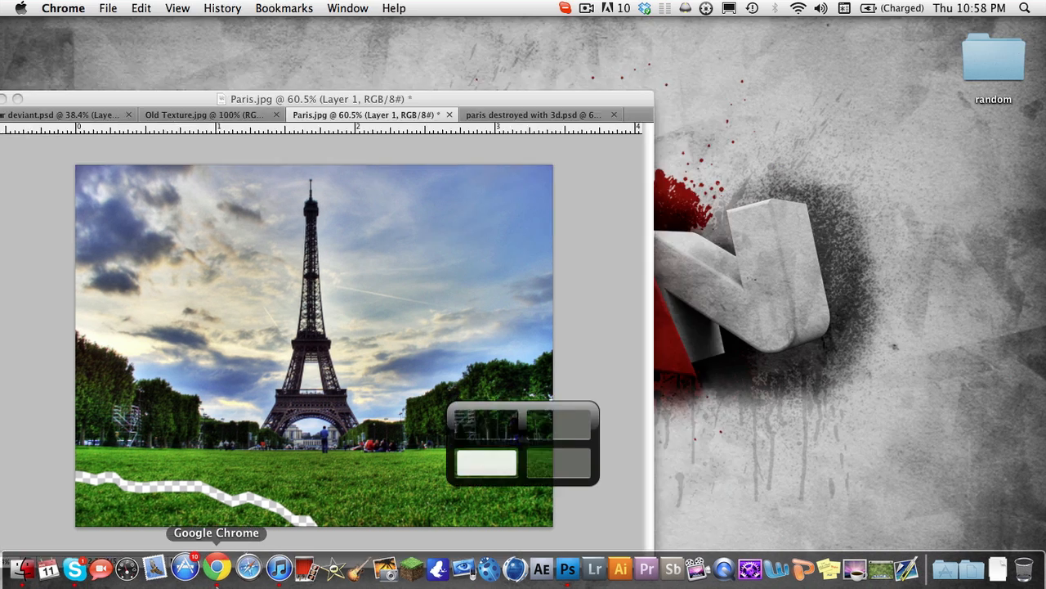
pyautogui.scroll(-5, 568, 361)
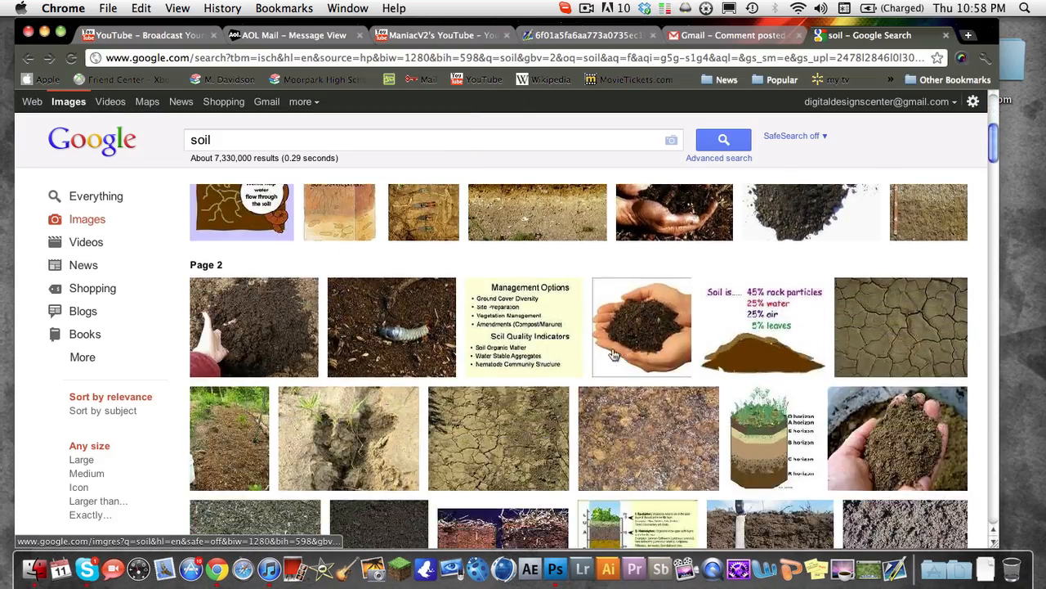
pyautogui.scroll(5, 281, 146)
pyautogui.scroll(-1, 389, 256)
pyautogui.scroll(-10, 389, 255)
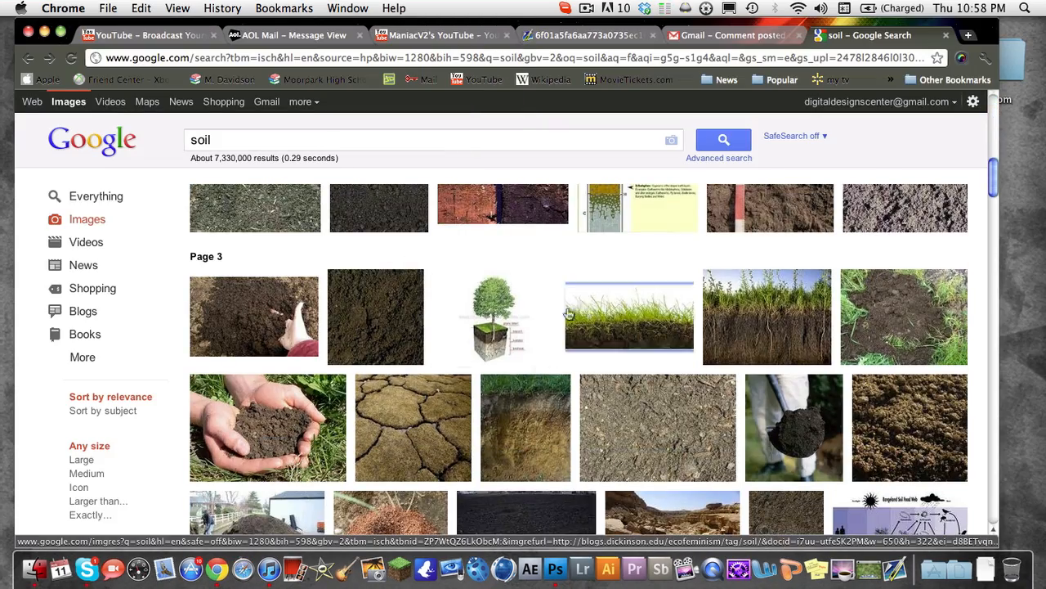
pyautogui.click(618, 313)
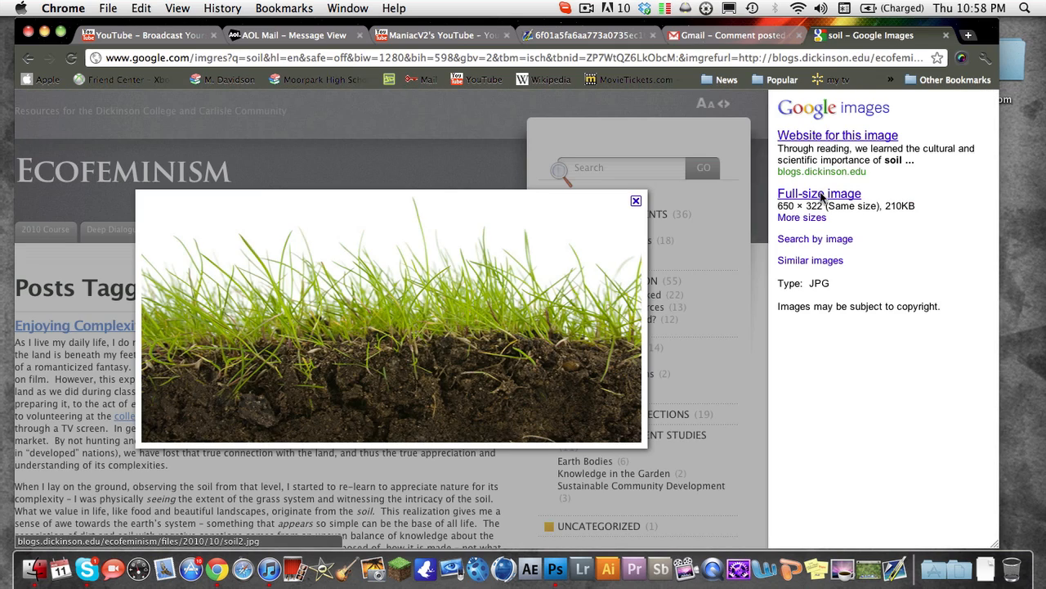
pyautogui.click(821, 194)
# Bring the grass-and-soil picture into Paris.jpg as a new layer and scale it down over the left end of the crack.
pyautogui.moveTo(210, 173); pyautogui.dragTo(305, 274)
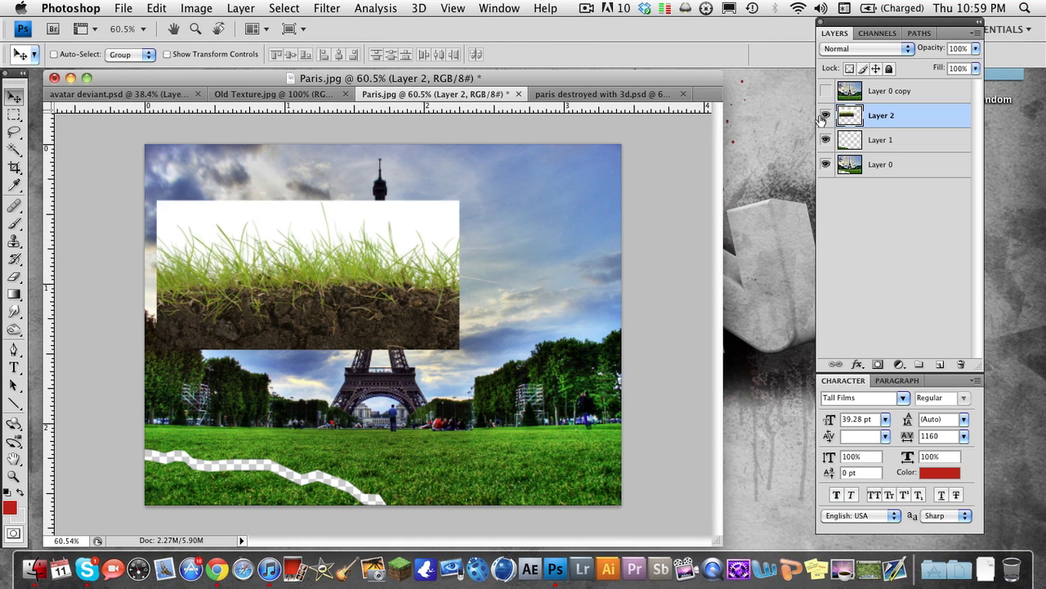
pyautogui.moveTo(325, 276); pyautogui.dragTo(357, 385)
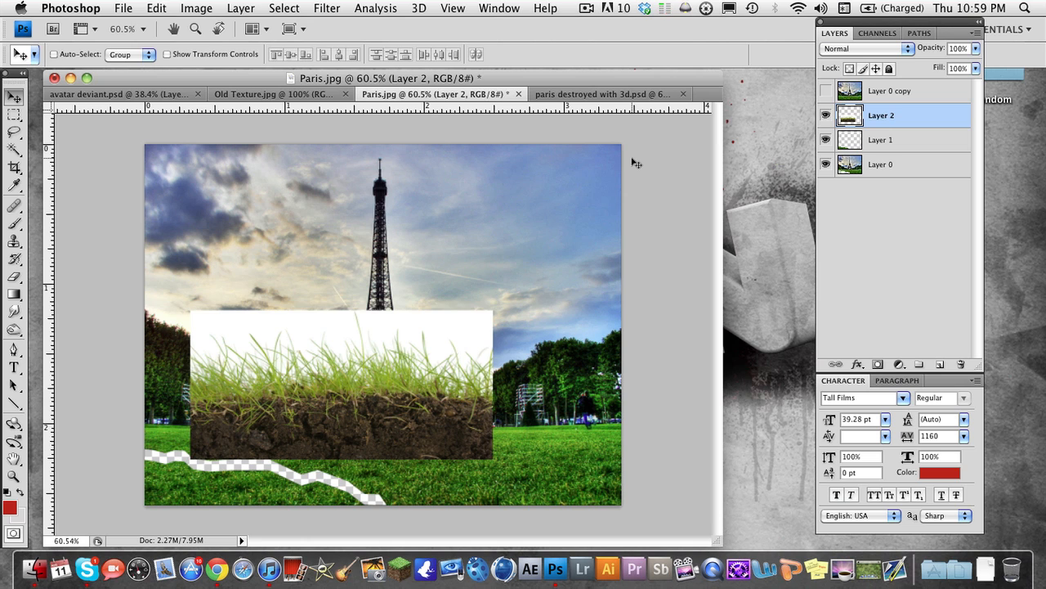
pyautogui.press('super+t')
pyautogui.moveTo(494, 309); pyautogui.dragTo(200, 447)
pyautogui.press('Return')
pyautogui.press('v')
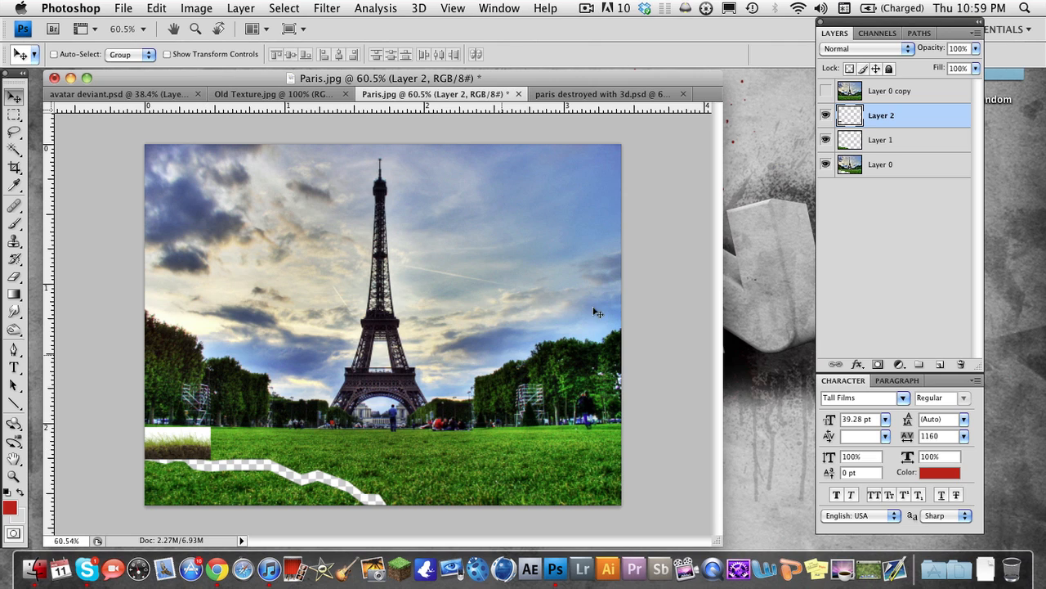
# Move the soil layer below Layer 0, rotate it about 9.4°, stretch its height to 110.1% and fit it into the crack's left end.
pyautogui.moveTo(863, 115); pyautogui.dragTo(882, 175)
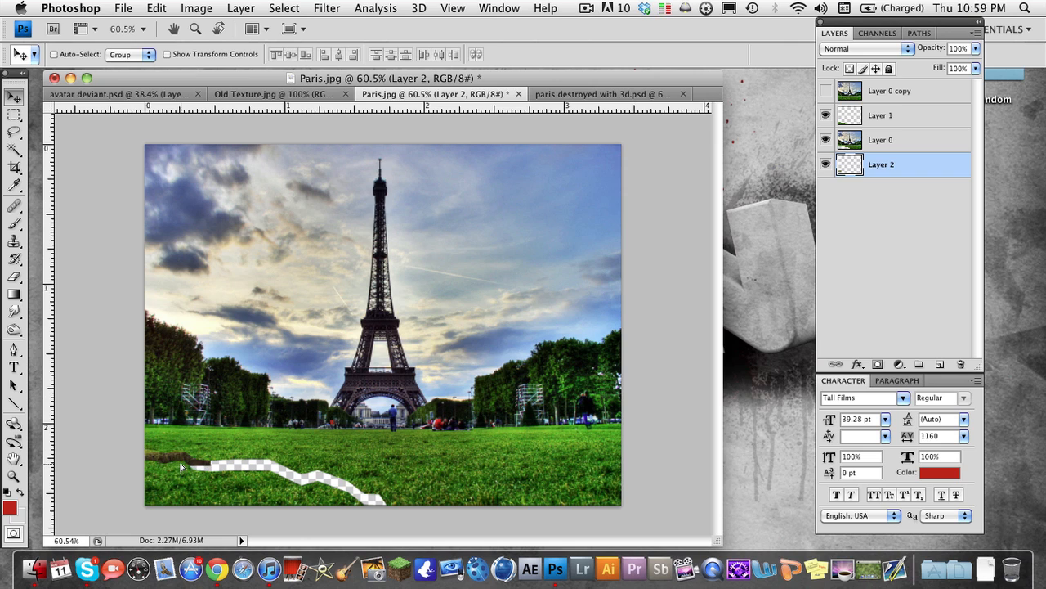
pyautogui.press('super+t')
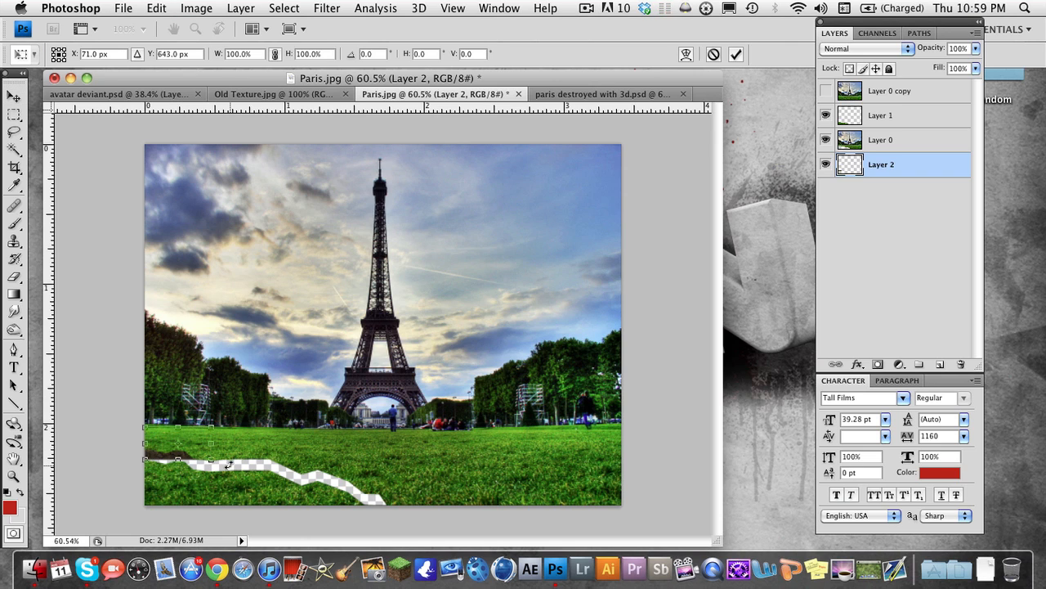
pyautogui.moveTo(229, 464); pyautogui.dragTo(172, 470)
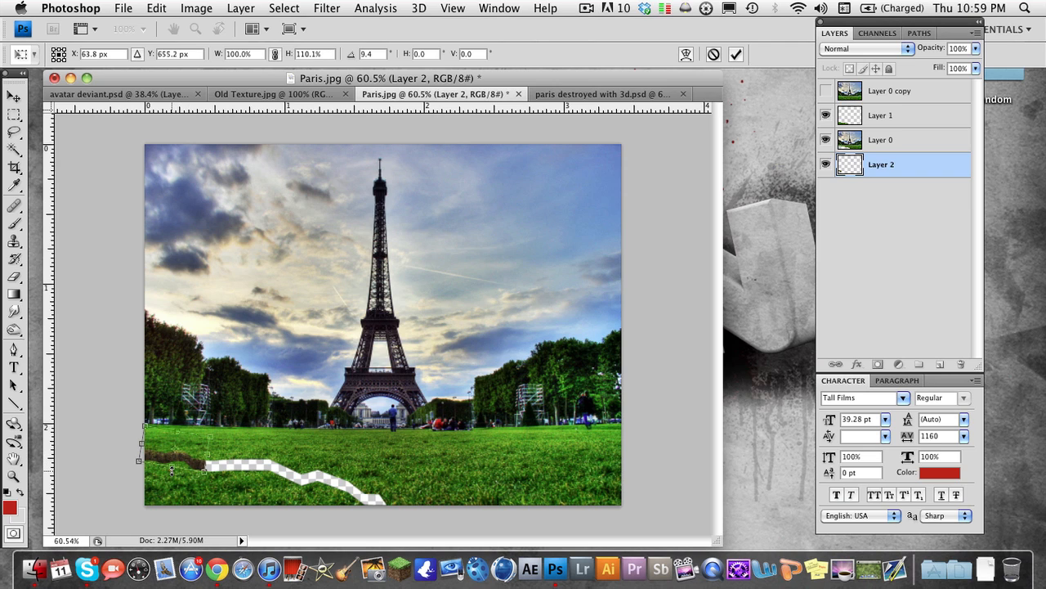
pyautogui.press('Return')
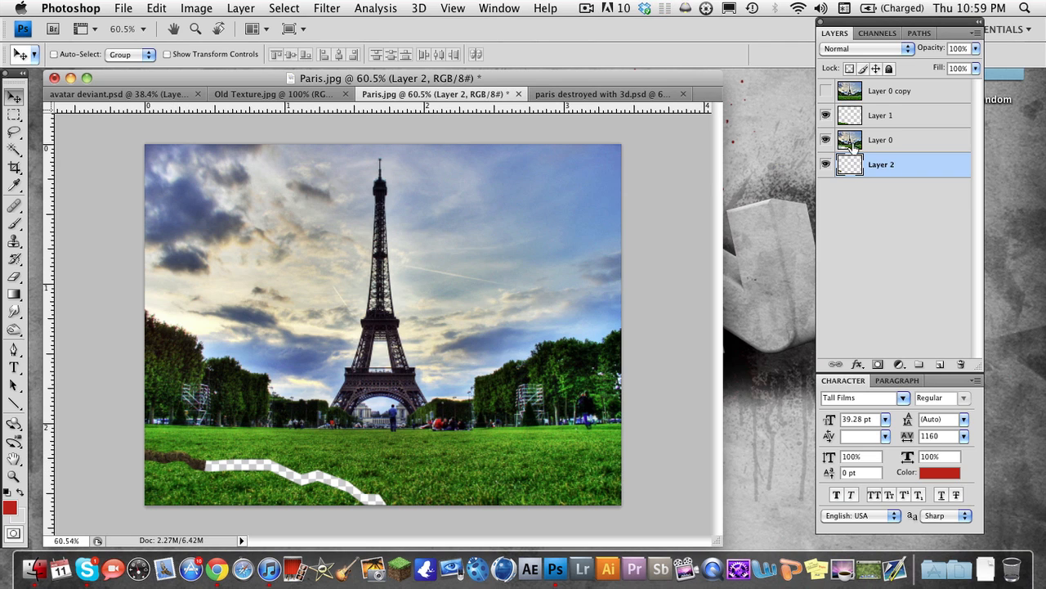
# Duplicate the soil layer and place the copy directly right of the first soil piece, fitting it to the next stretch of crack.
pyautogui.rightClick(891, 175)
pyautogui.click(920, 221)
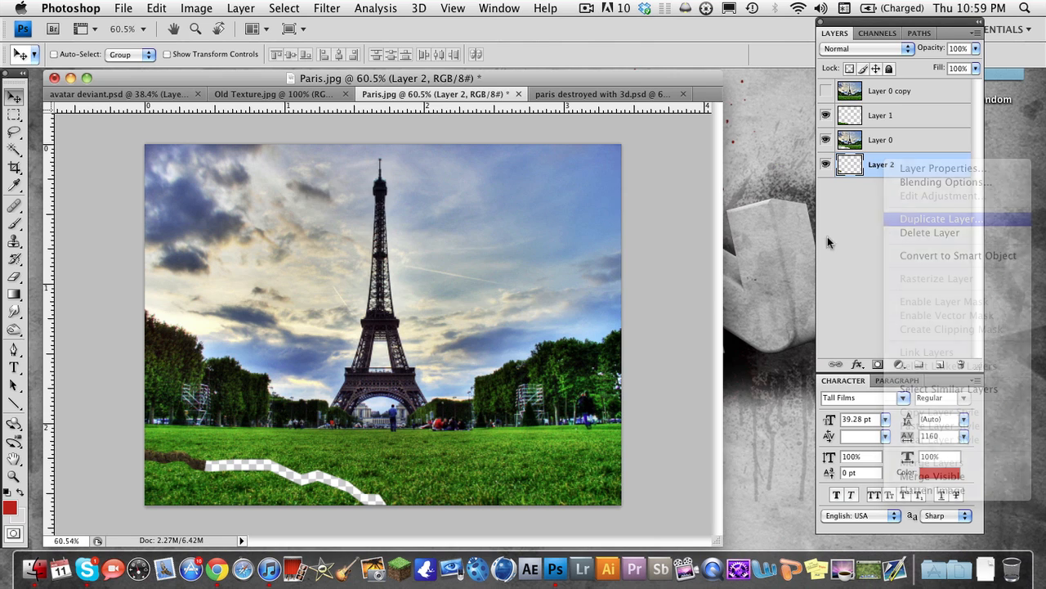
pyautogui.click(646, 187)
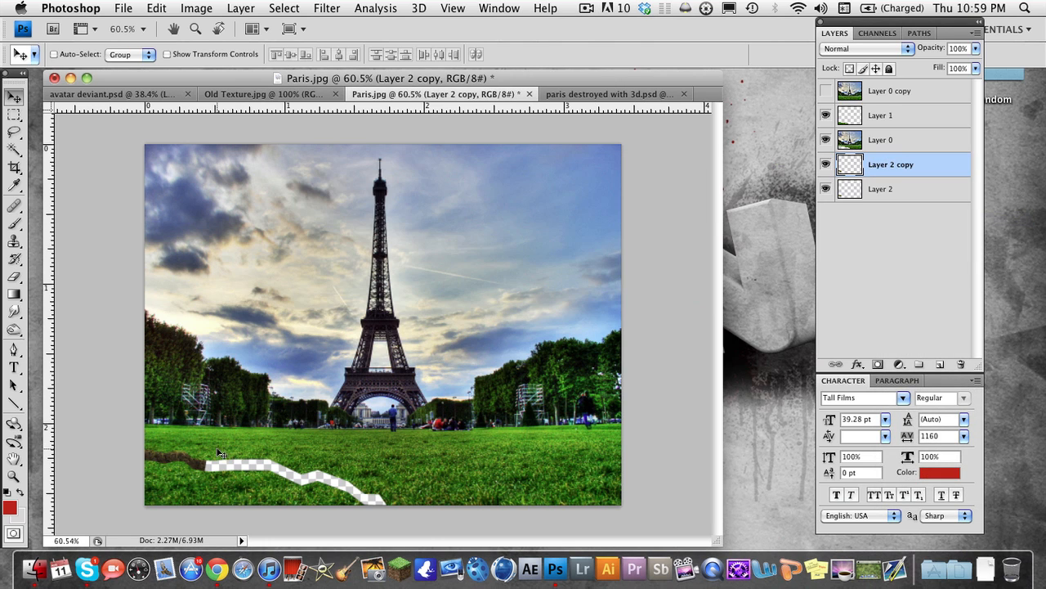
pyautogui.moveTo(259, 453)
pyautogui.mouseDown()
pyautogui.moveTo(292, 469)
pyautogui.moveTo(251, 468)
pyautogui.mouseUp()
pyautogui.press('super+t')
pyautogui.press('Return')
# Duplicate the soil copy and move the new piece farther right, covering the crack where it starts sloping down.
pyautogui.rightClick(888, 162)
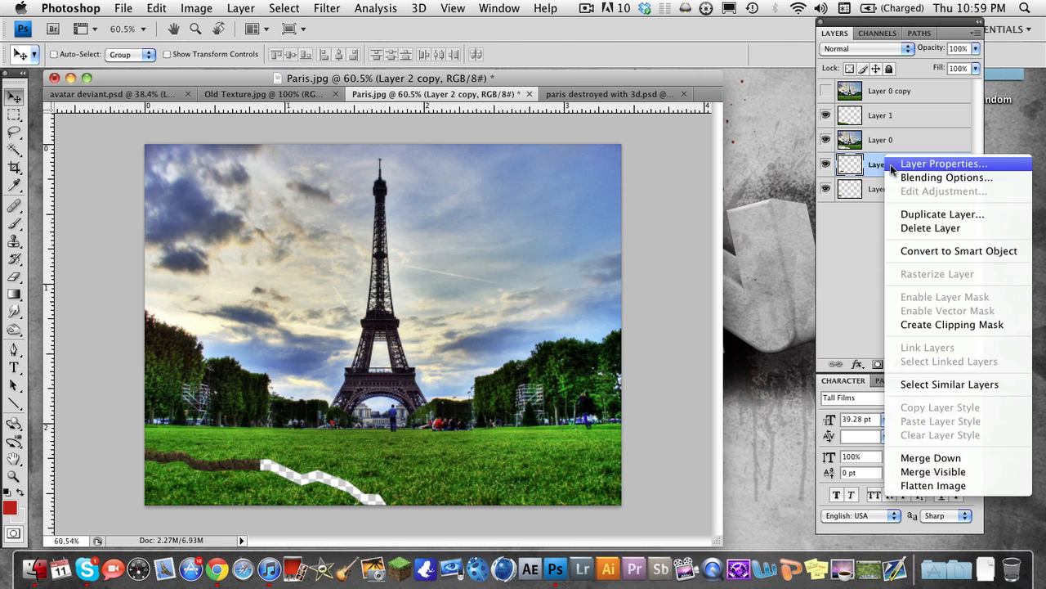
pyautogui.click(940, 214)
pyautogui.click(647, 187)
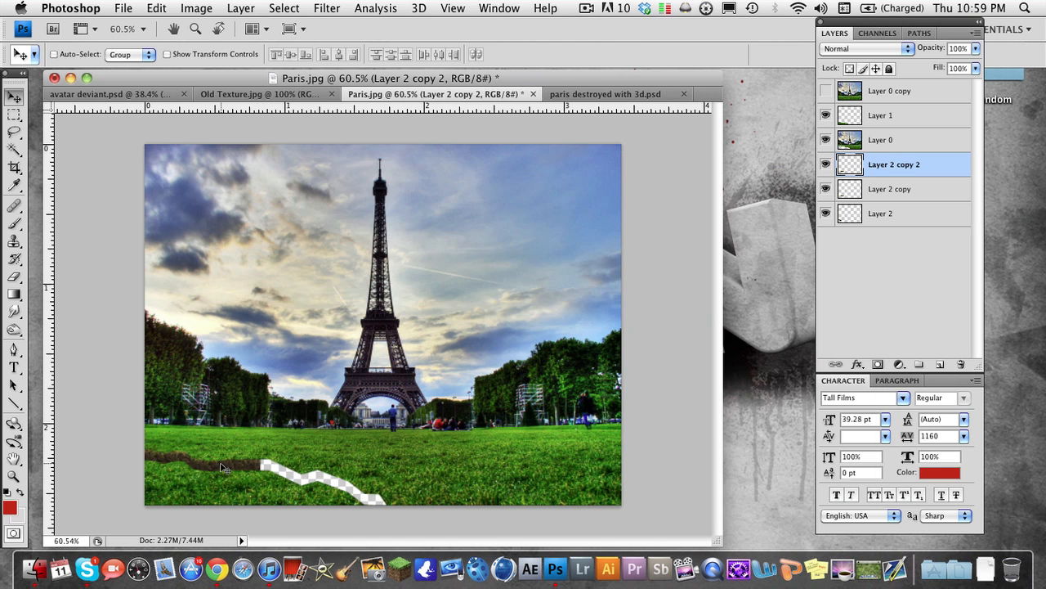
pyautogui.moveTo(265, 466); pyautogui.dragTo(271, 467)
# Make another soil duplicate, rotate it about 19° and fit it into the downward bend near the crack's middle.
pyautogui.rightClick(882, 168)
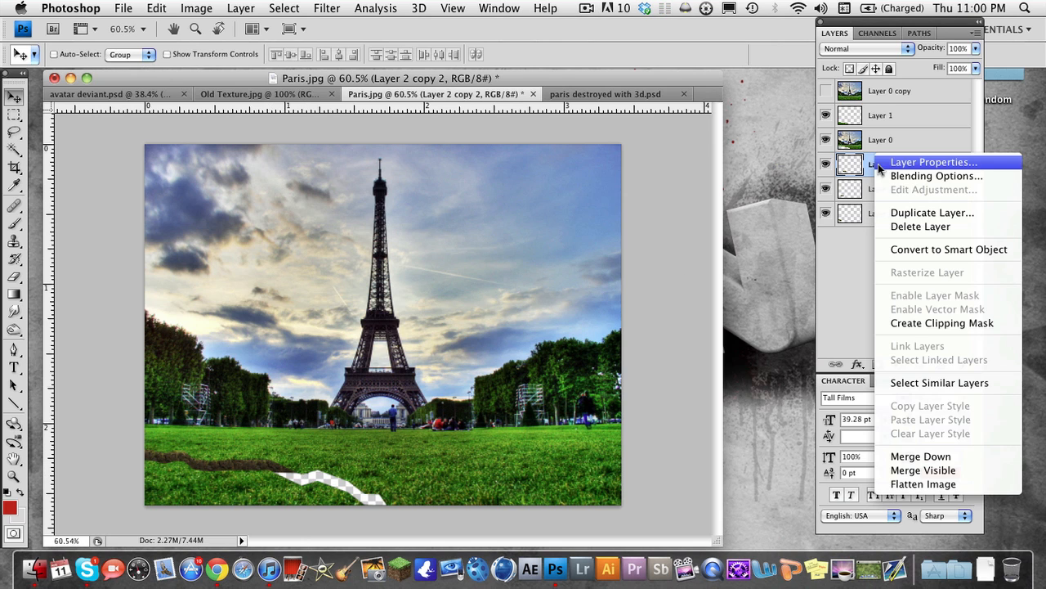
pyautogui.click(891, 211)
pyautogui.click(650, 188)
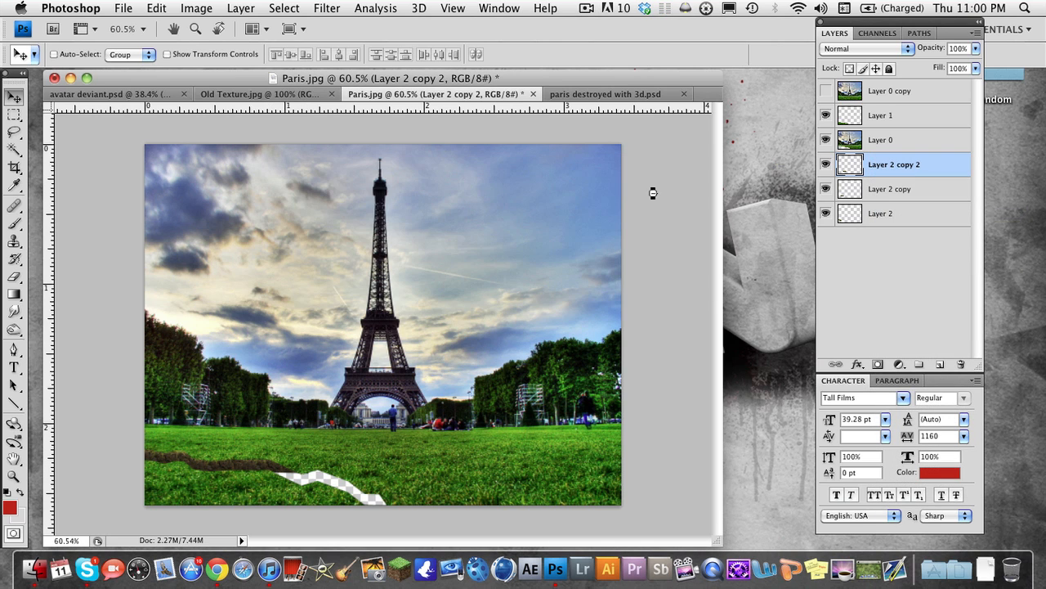
pyautogui.moveTo(319, 477)
pyautogui.mouseDown()
pyautogui.moveTo(349, 497)
pyautogui.moveTo(339, 506)
pyautogui.moveTo(320, 482)
pyautogui.mouseUp()
pyautogui.press('super+t')
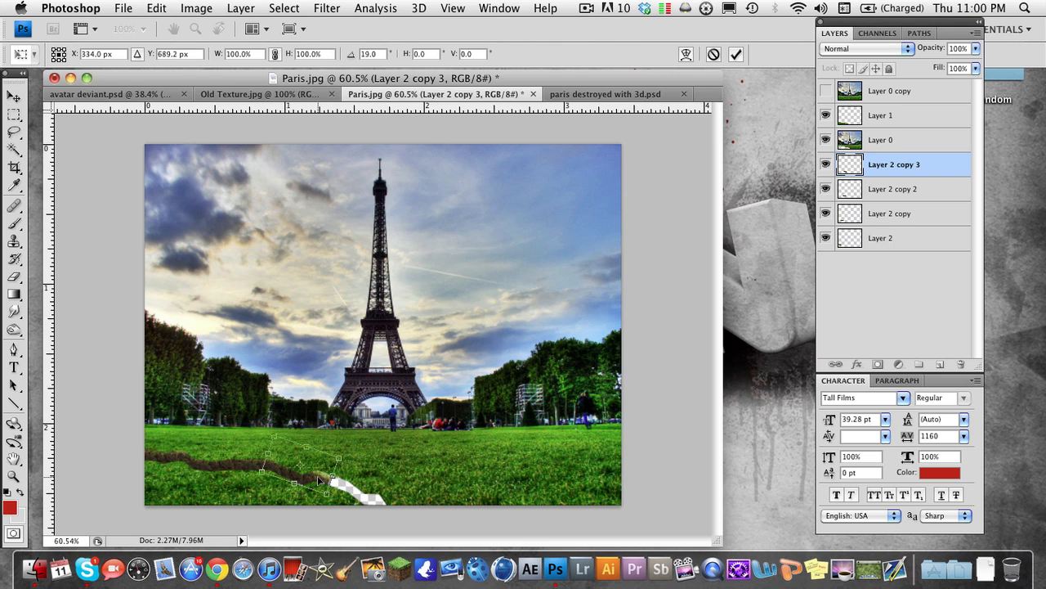
pyautogui.press('v')
pyautogui.press('Return')
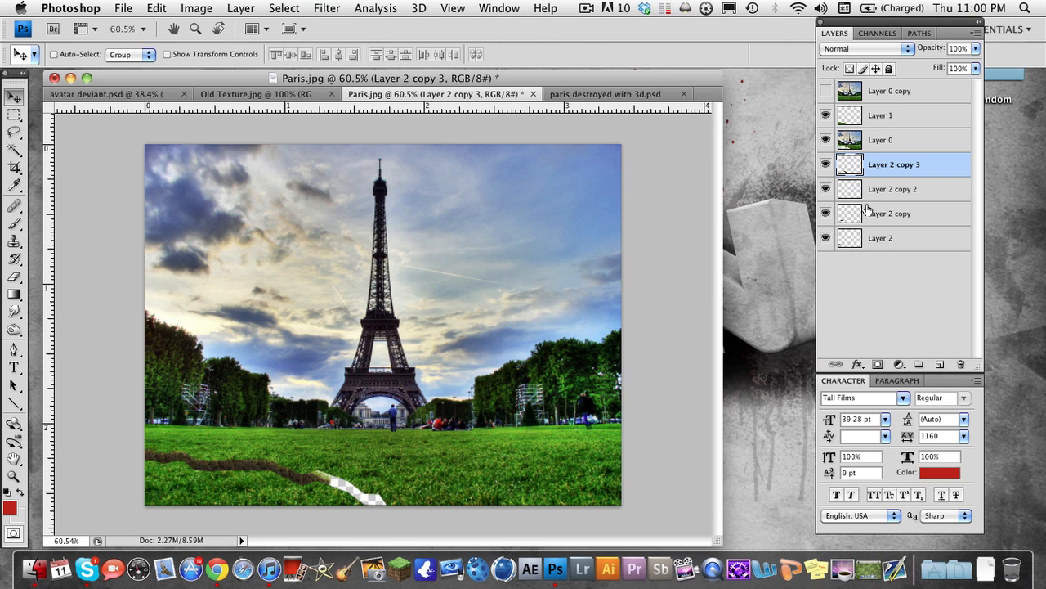
# Duplicate the rotated soil piece and move the copy down along the crack, covering most of its lower right part.
pyautogui.rightClick(890, 167)
pyautogui.click(914, 212)
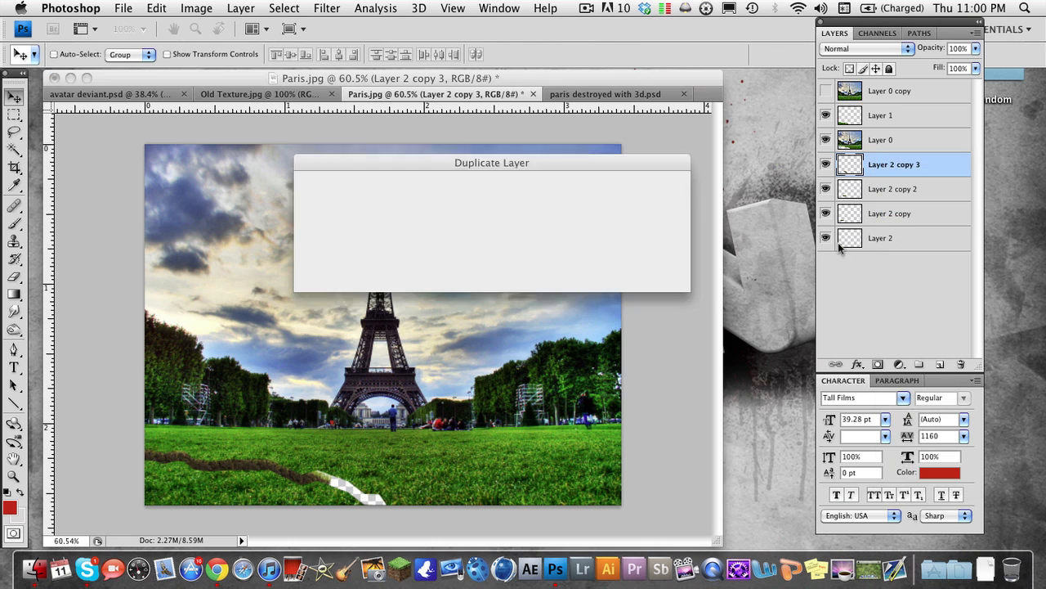
pyautogui.click(661, 189)
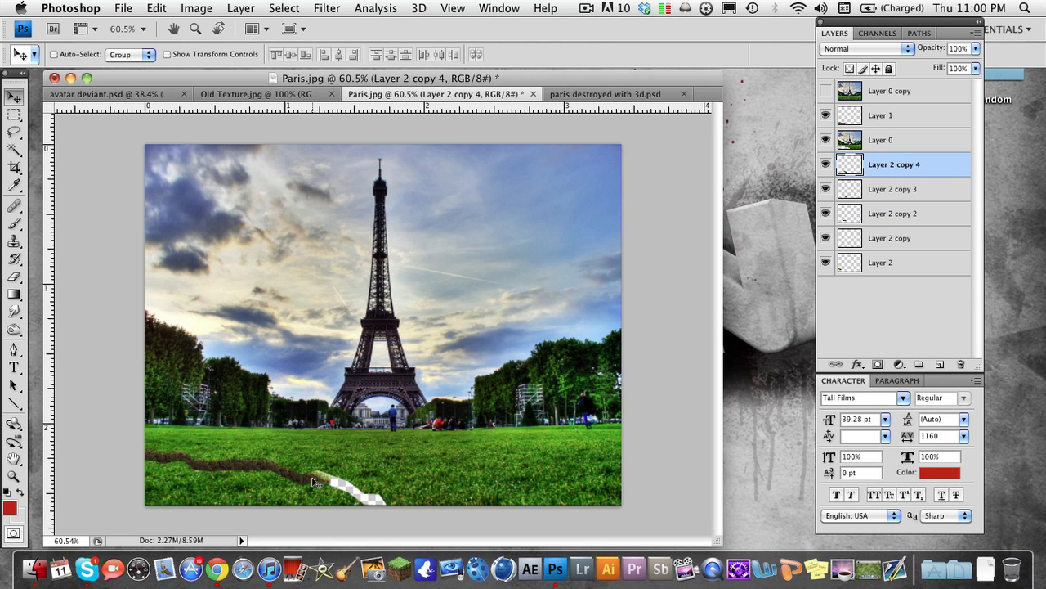
pyautogui.moveTo(315, 482); pyautogui.dragTo(359, 486)
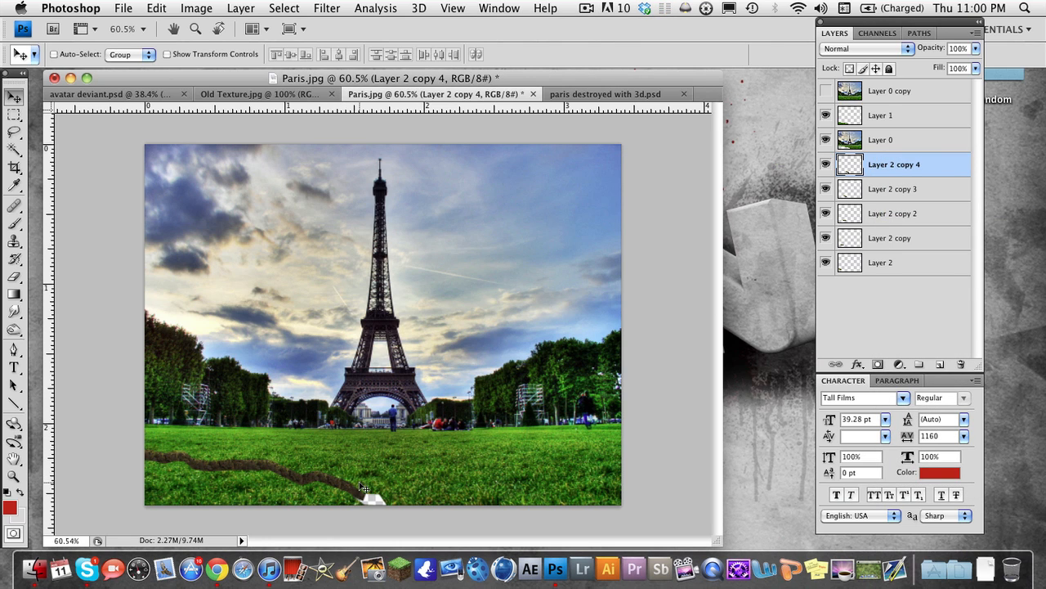
# Duplicate the soil once more, rotate the copy about 18.1° and fill the last gap at the photo's lower edge.
pyautogui.rightClick(887, 178)
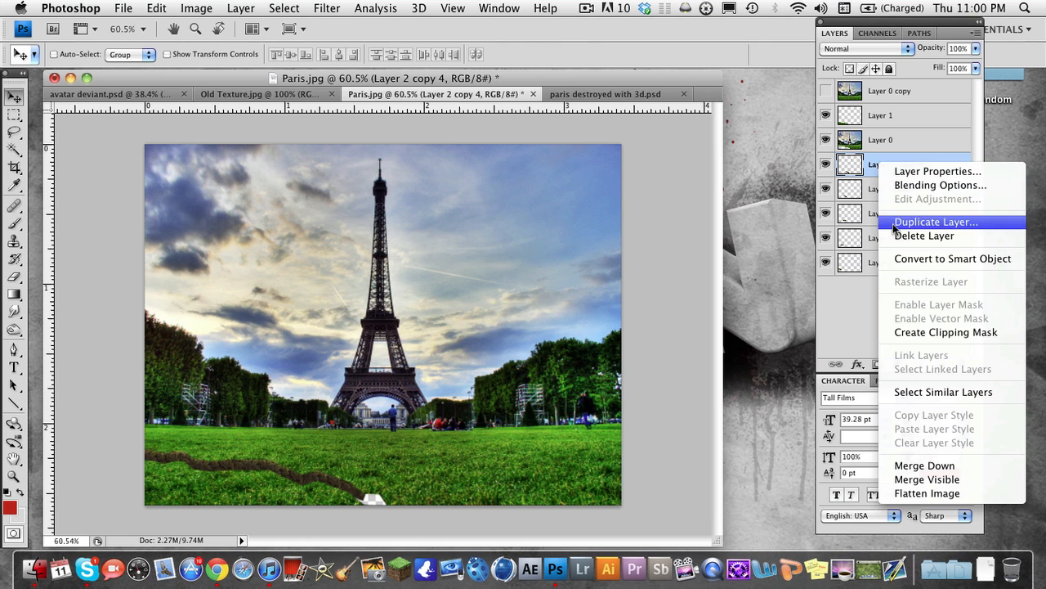
pyautogui.click(893, 224)
pyautogui.click(649, 188)
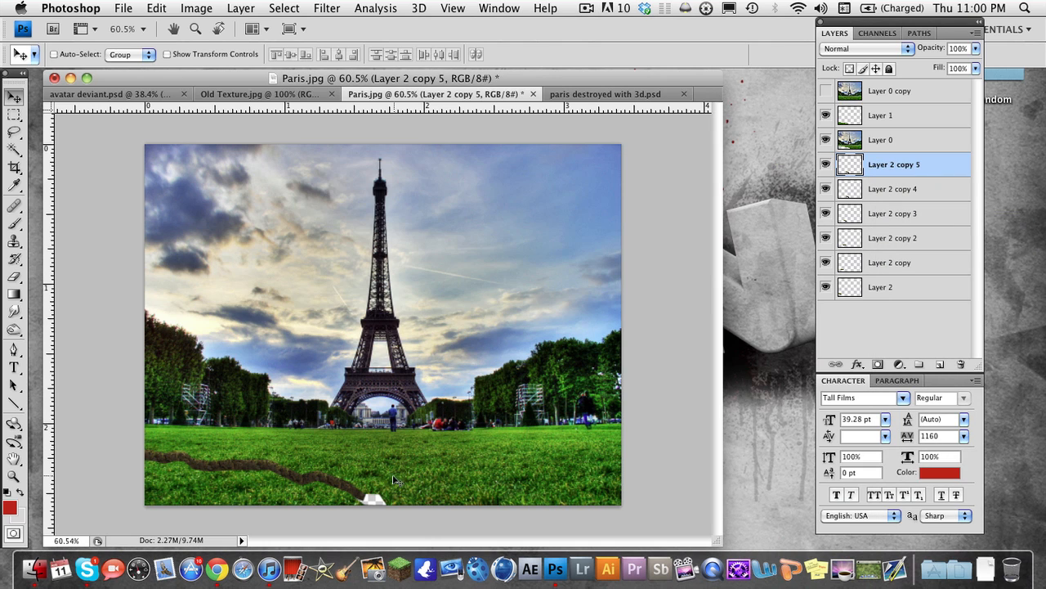
pyautogui.moveTo(419, 498); pyautogui.dragTo(394, 513)
pyautogui.press('super+t')
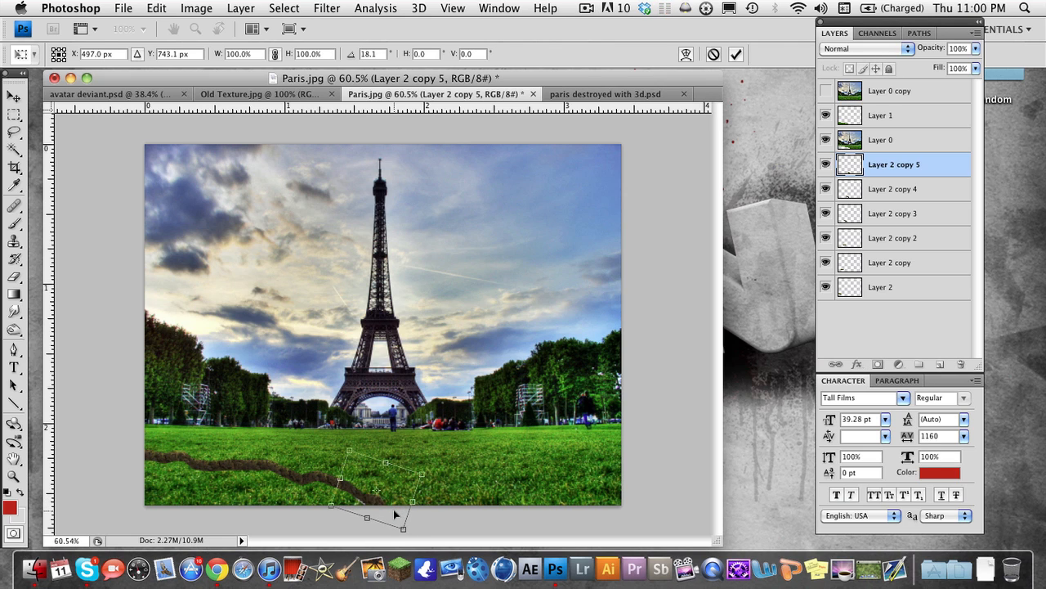
pyautogui.press('Return')
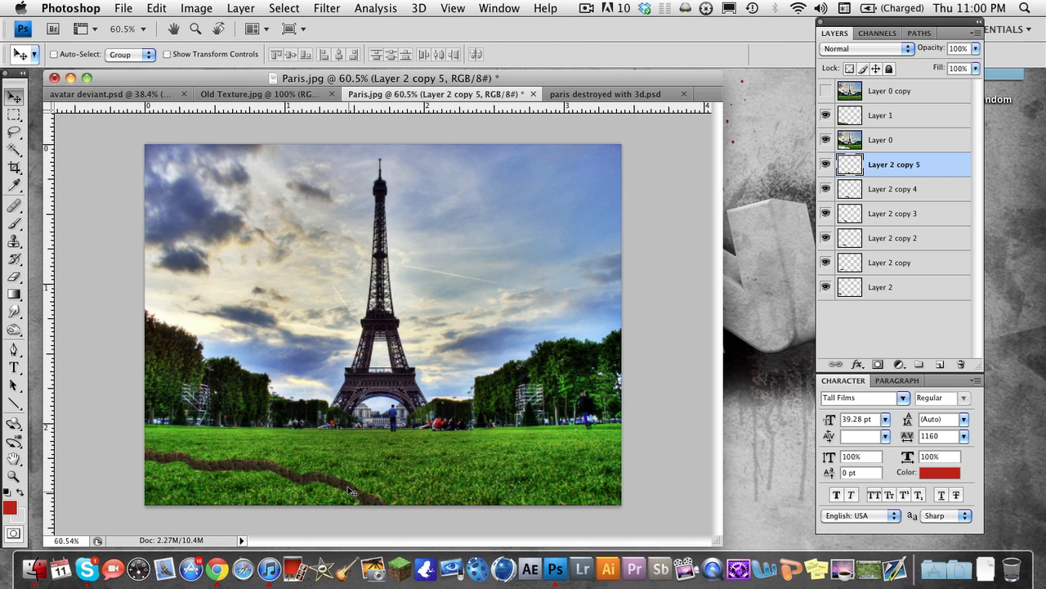
# Soften the grass along the crack's upper edge on Layer 0 copy 2 with a 30 px soft Eraser, down to the photo's lower edge.
pyautogui.scroll(3, 217, 476)
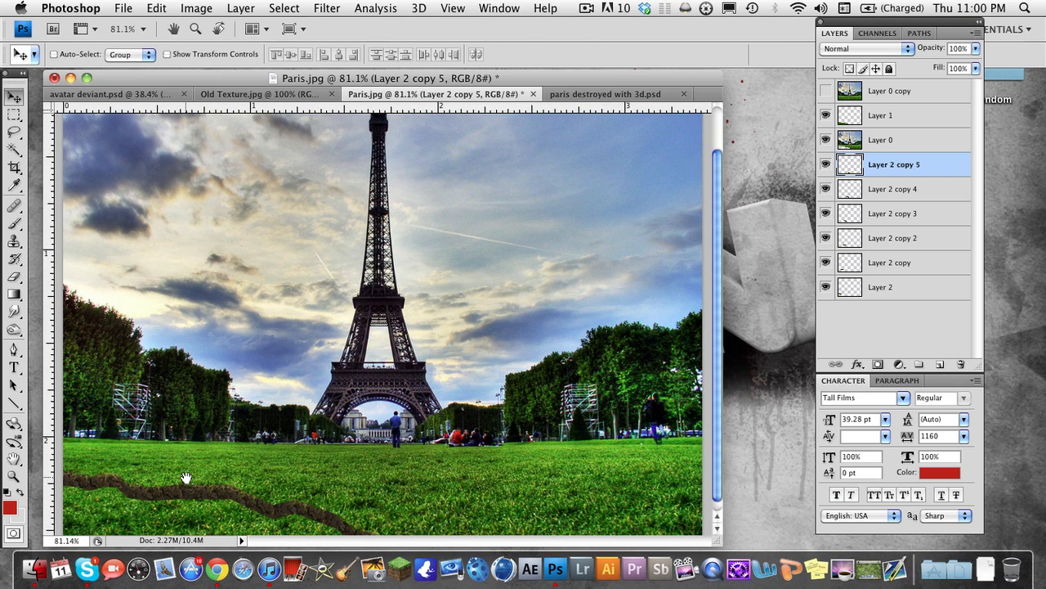
pyautogui.moveTo(186, 477); pyautogui.dragTo(339, 402)
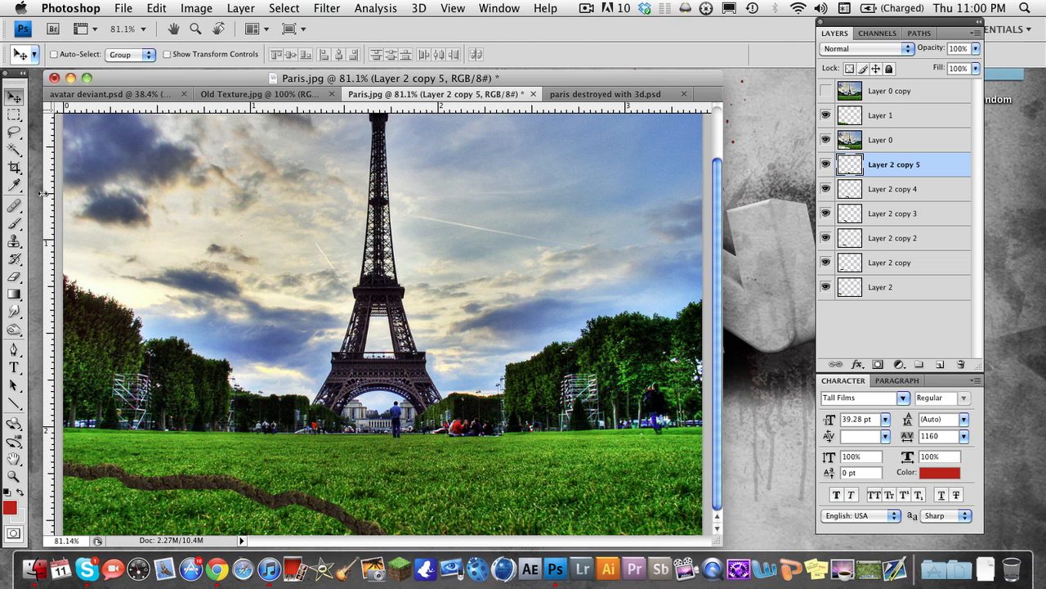
pyautogui.press('e')
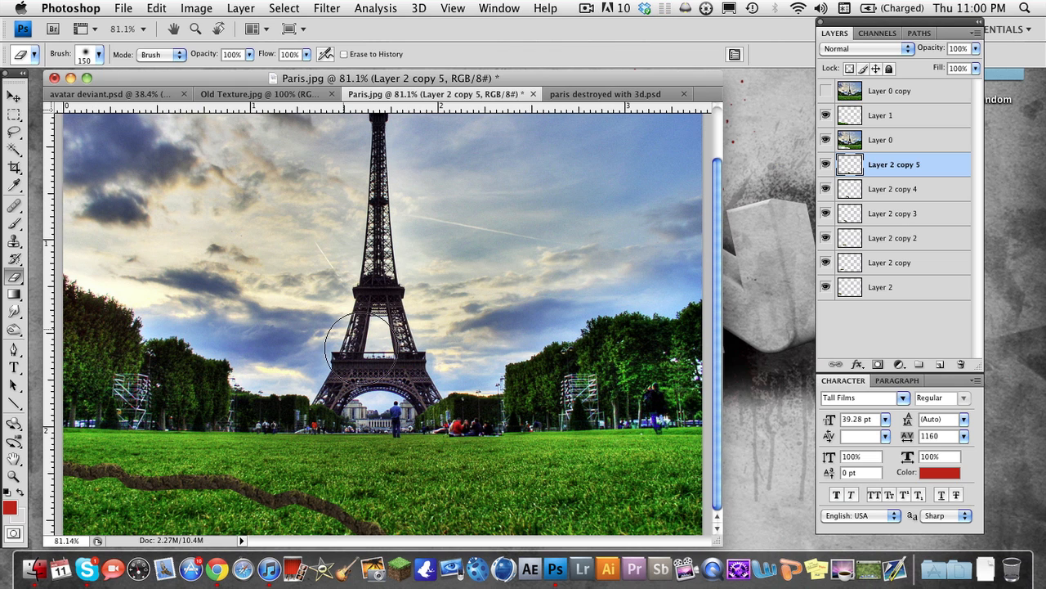
pyautogui.press('[')
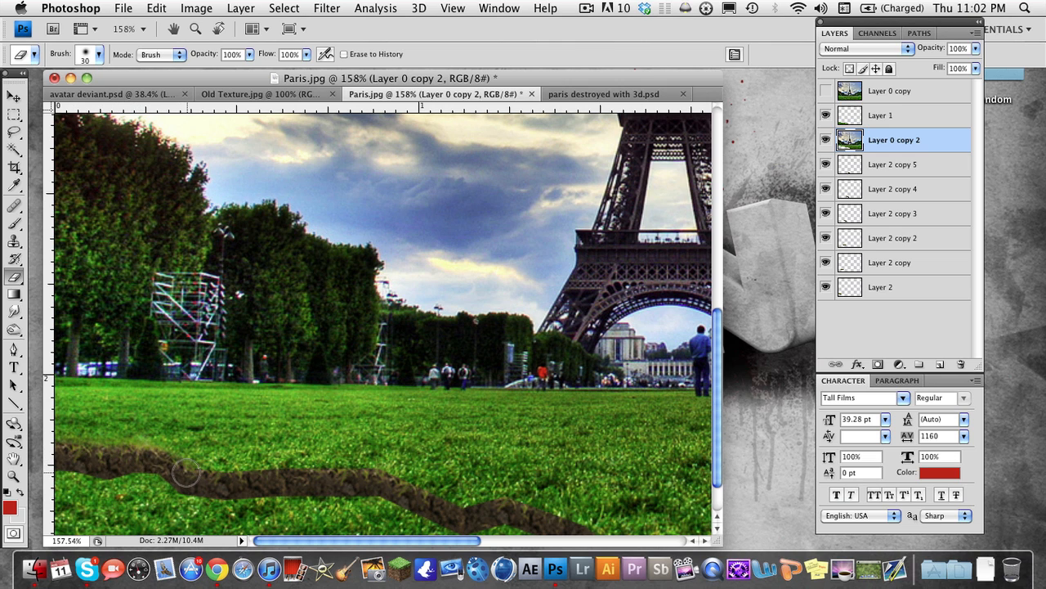
pyautogui.moveTo(187, 473)
pyautogui.mouseDown()
pyautogui.moveTo(379, 474)
pyautogui.moveTo(460, 514)
pyautogui.moveTo(508, 507)
pyautogui.moveTo(508, 482)
pyautogui.moveTo(425, 402)
pyautogui.moveTo(454, 474)
pyautogui.moveTo(516, 497)
pyautogui.moveTo(447, 488)
pyautogui.moveTo(485, 507)
pyautogui.moveTo(470, 466)
pyautogui.moveTo(390, 428)
pyautogui.moveTo(376, 361)
pyautogui.mouseUp()
pyautogui.press('space')
pyautogui.press('space')
pyautogui.press('space')
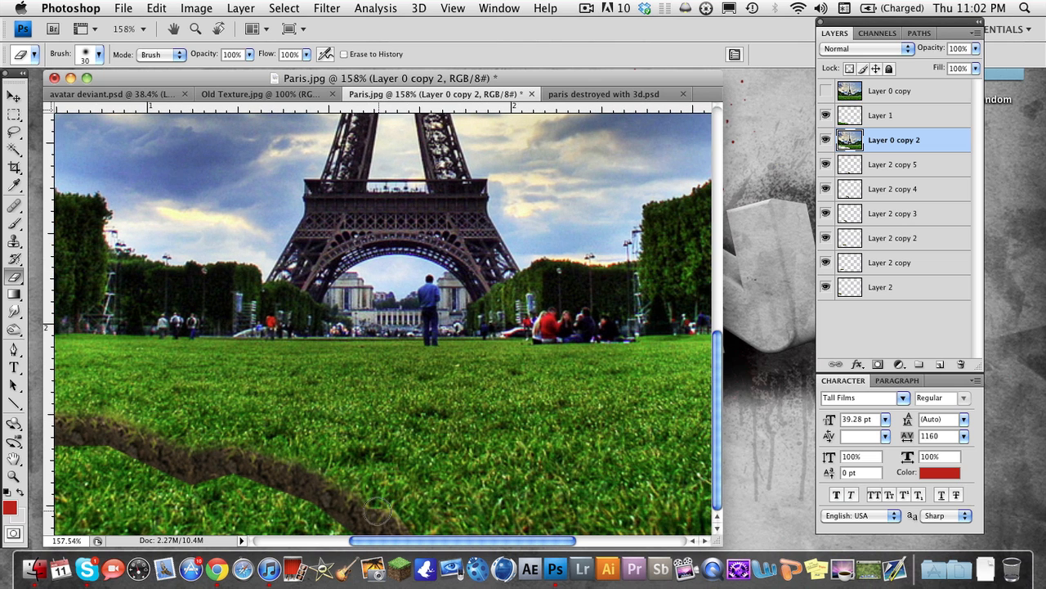
pyautogui.moveTo(378, 511)
pyautogui.mouseDown()
pyautogui.moveTo(367, 513)
pyautogui.moveTo(400, 536)
pyautogui.mouseUp()
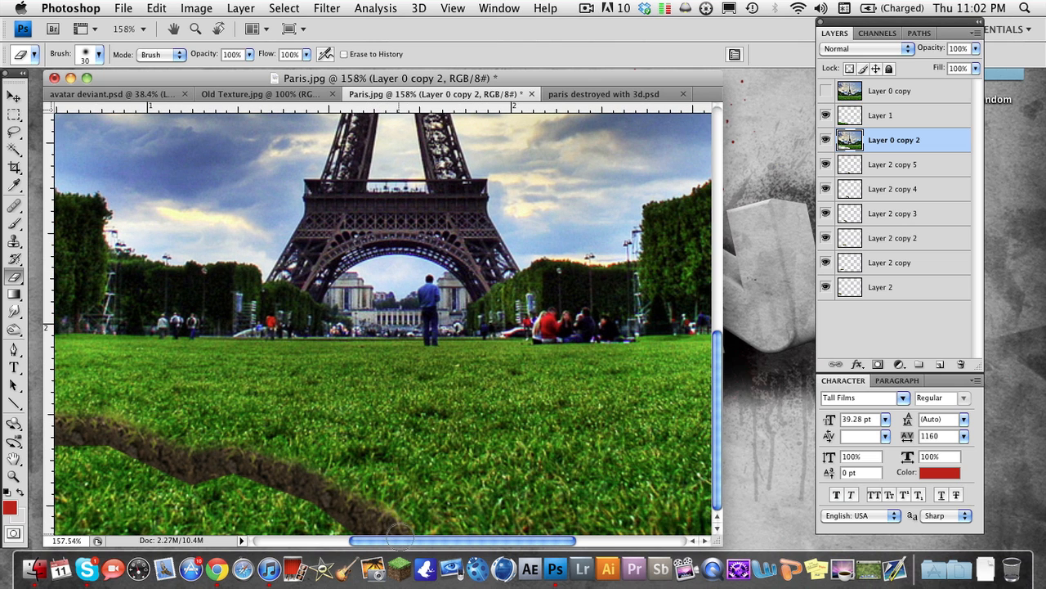
pyautogui.press('space')
pyautogui.moveTo(270, 405); pyautogui.dragTo(595, 395)
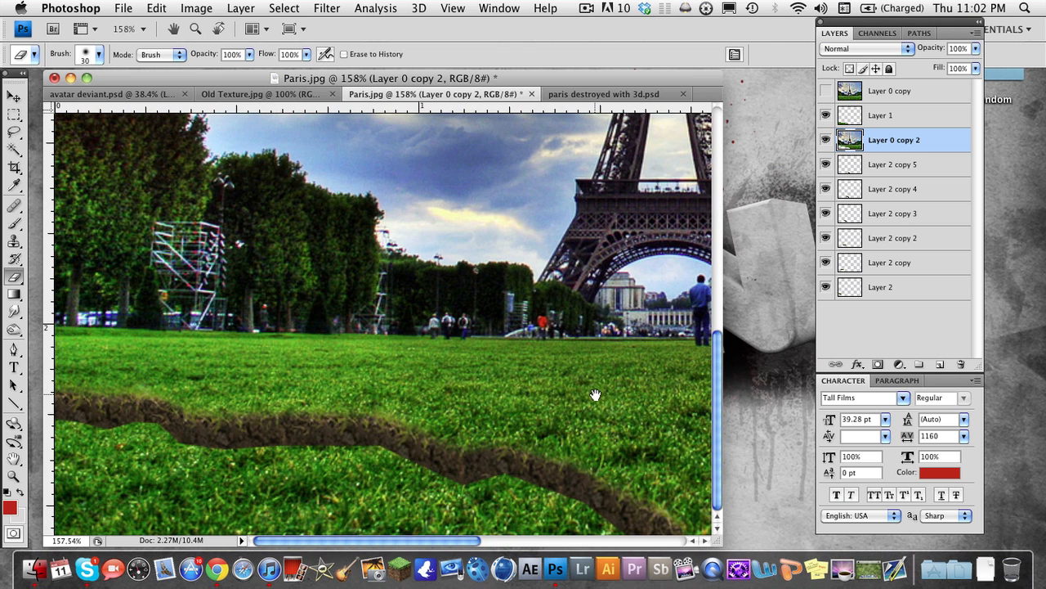
pyautogui.scroll(-2, 112, 380)
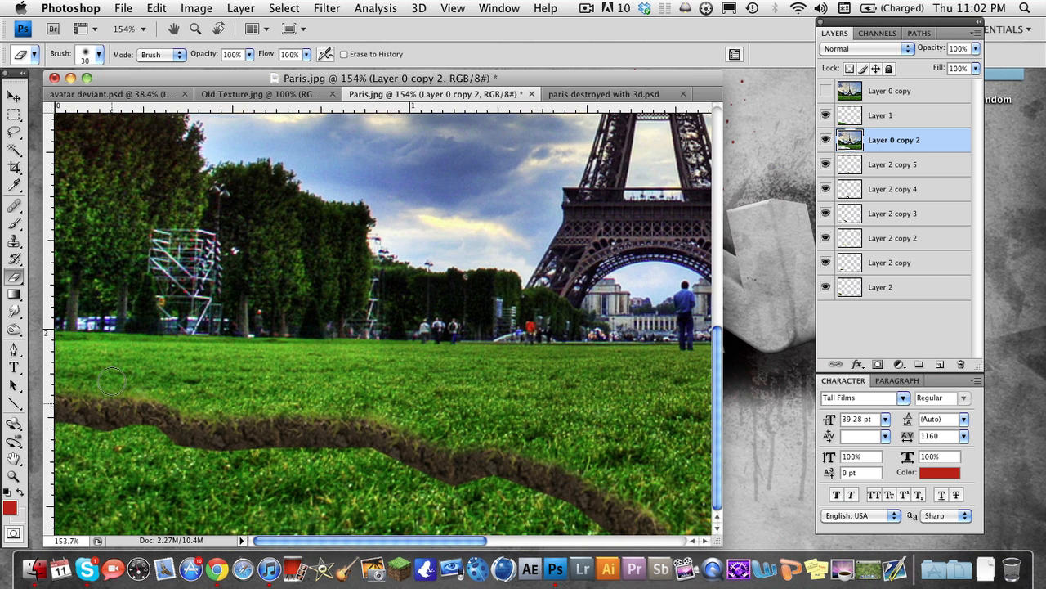
pyautogui.scroll(-1, 113, 380)
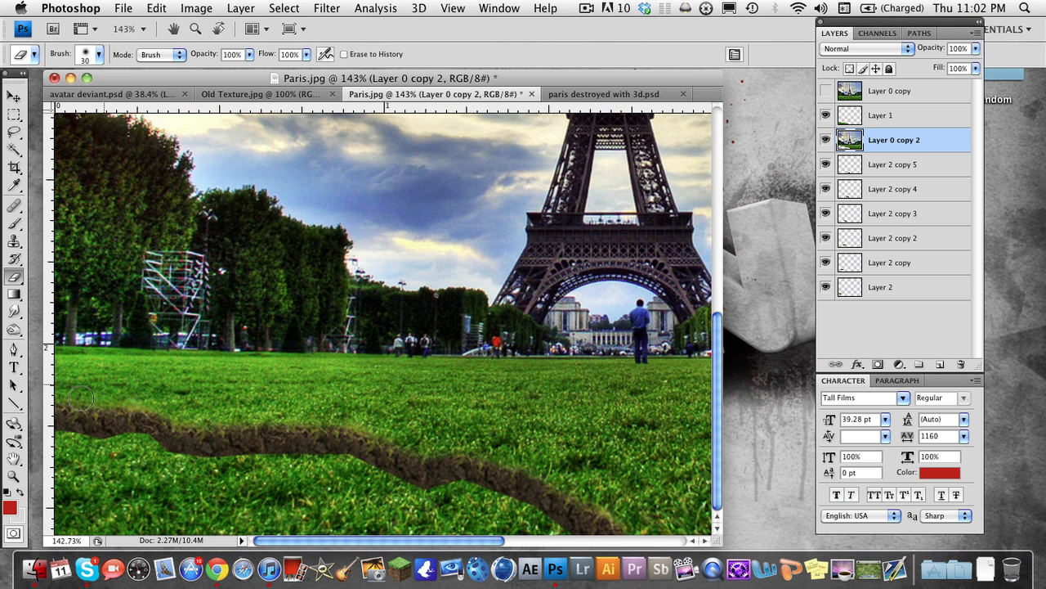
# Identify Layer 1 as the lower grass piece and soften its edge along the crack with the 30 px Eraser, undoing the misplaced stroke.
pyautogui.click(875, 168)
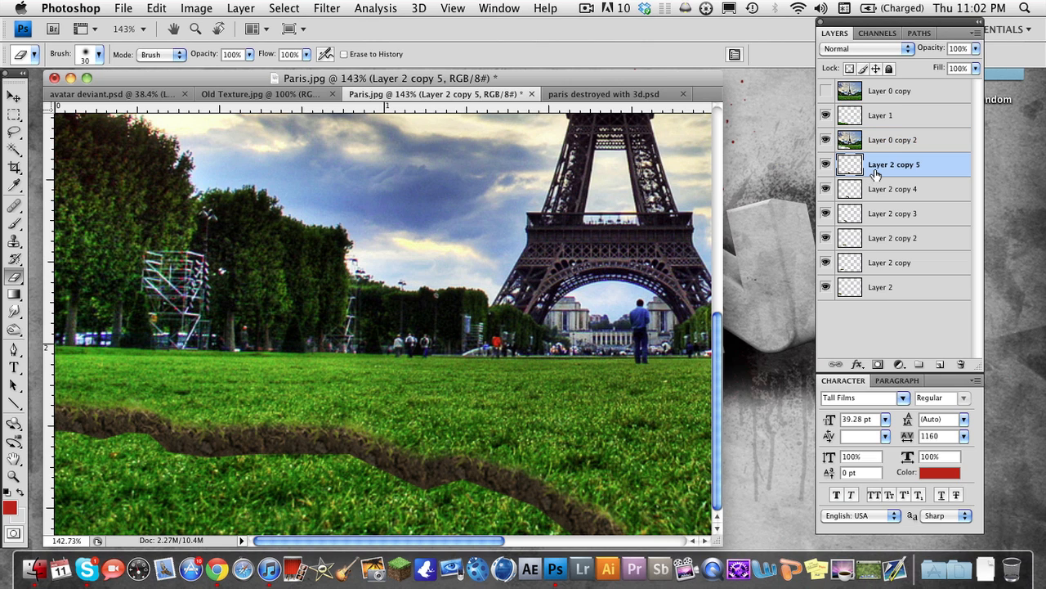
pyautogui.click(826, 164)
pyautogui.click(826, 165)
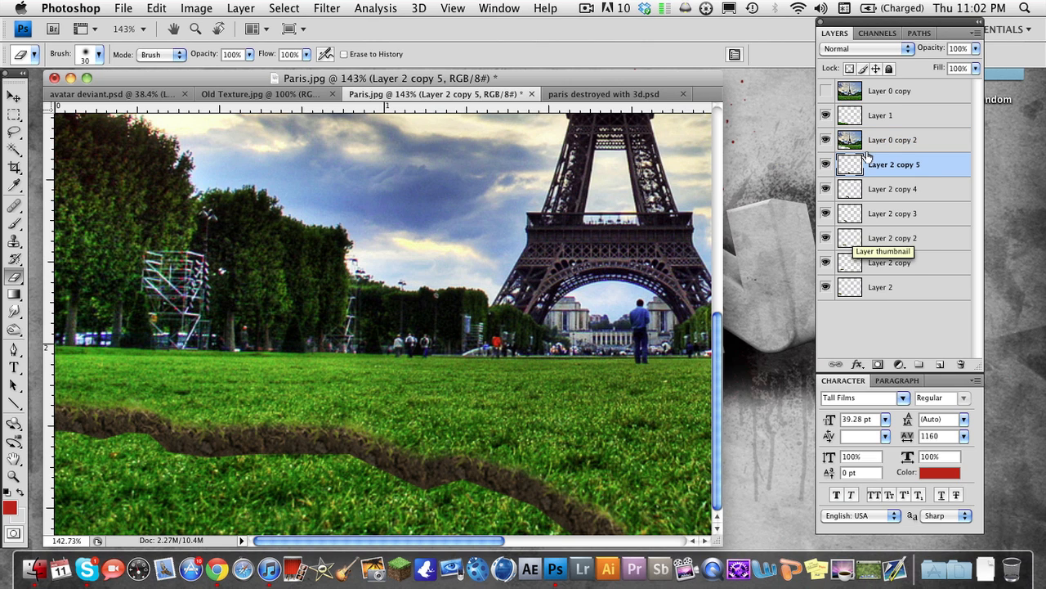
pyautogui.click(870, 119)
pyautogui.click(825, 117)
pyautogui.click(825, 117)
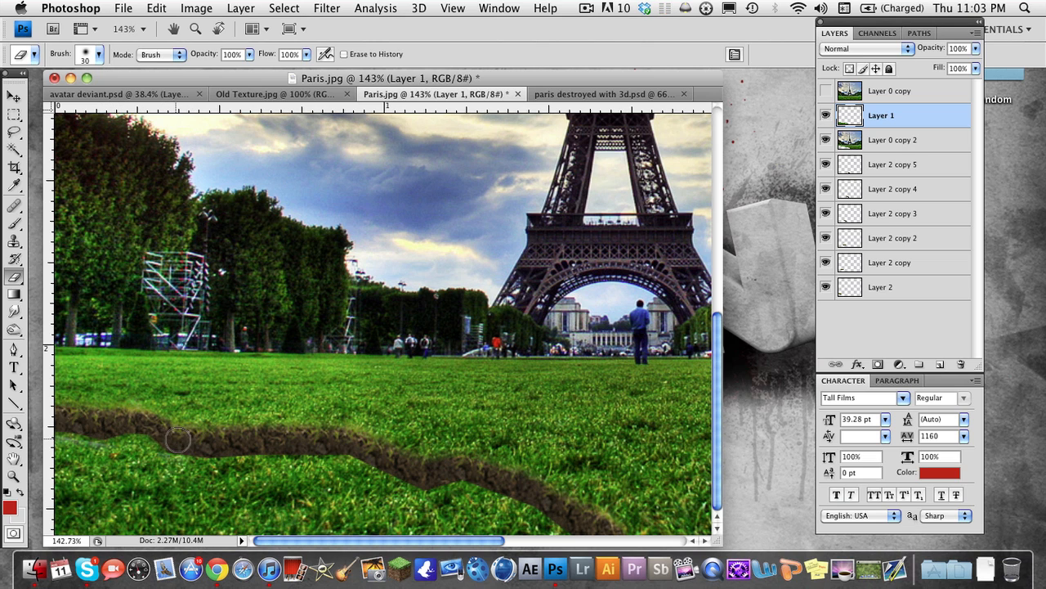
pyautogui.moveTo(190, 440)
pyautogui.mouseDown()
pyautogui.moveTo(175, 440)
pyautogui.moveTo(244, 444)
pyautogui.mouseUp()
pyautogui.press('super+z')
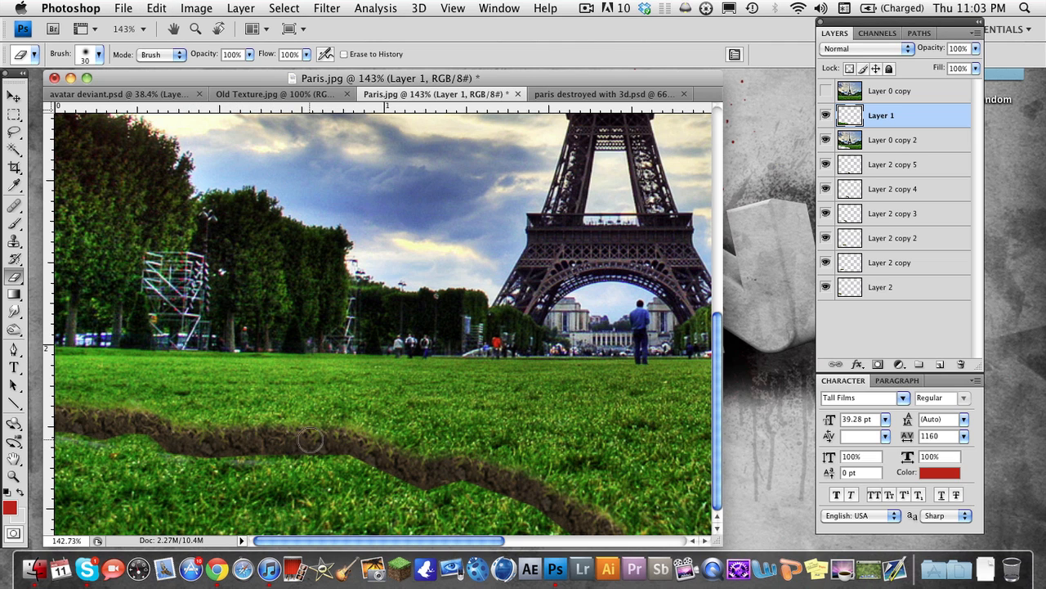
pyautogui.press('alt+super+z')
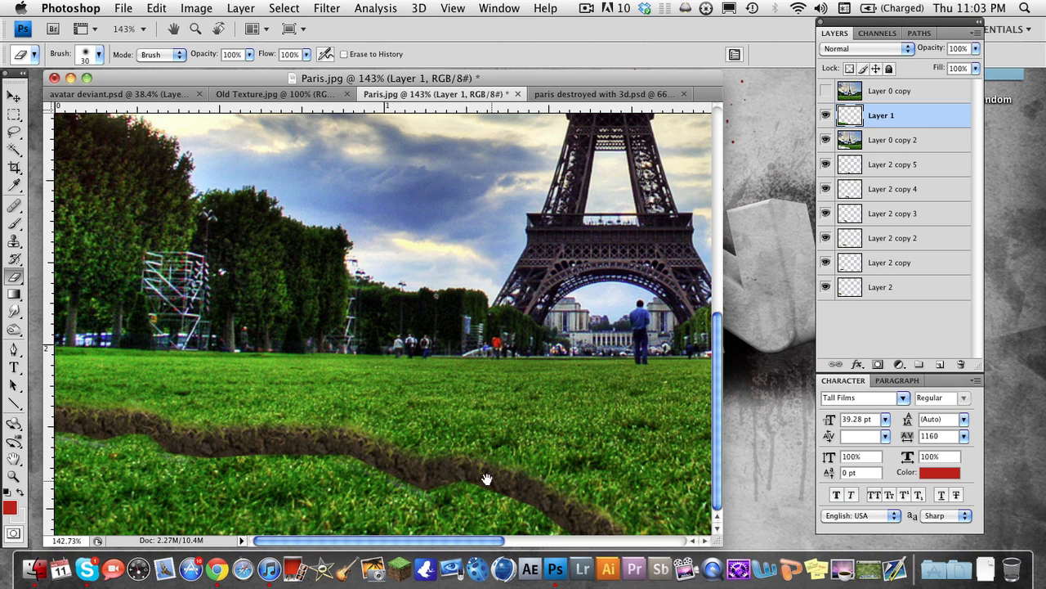
pyautogui.moveTo(483, 479); pyautogui.dragTo(399, 462)
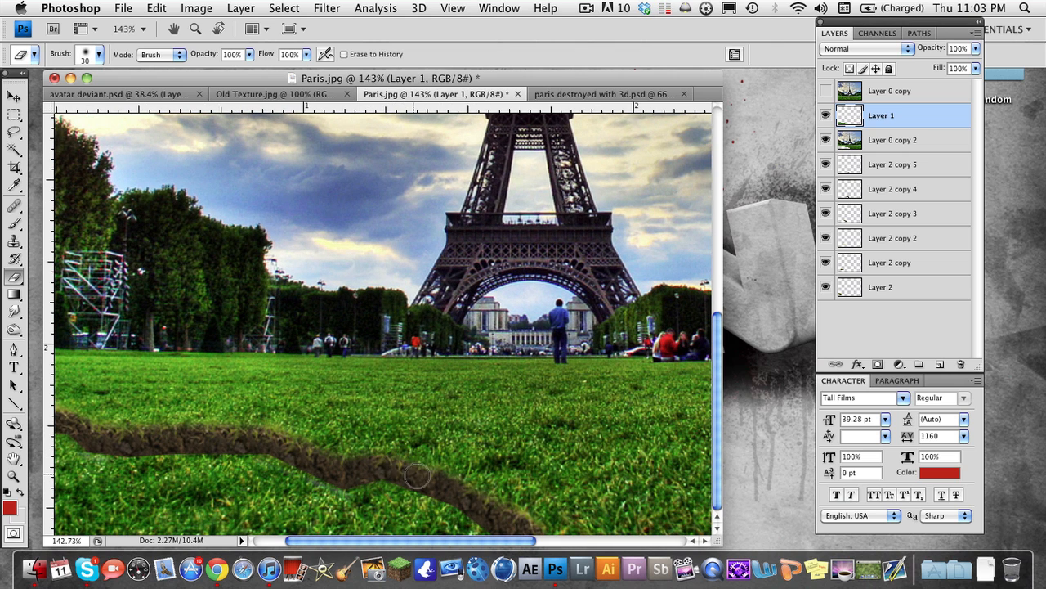
pyautogui.moveTo(496, 516); pyautogui.dragTo(385, 460)
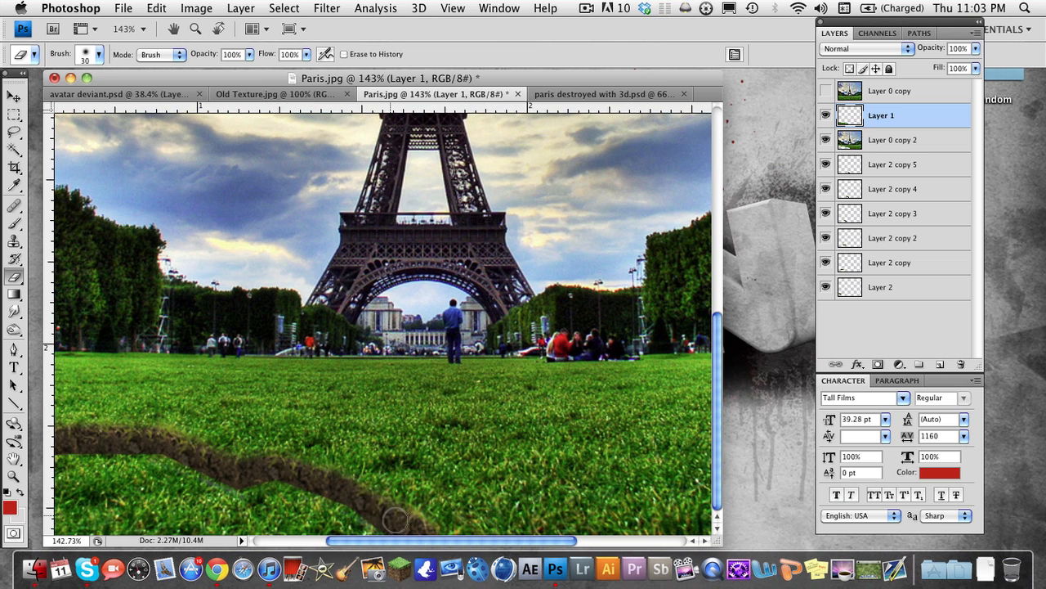
# Set up the Brush tool with a soft round tip and reduce its size to 20 px.
pyautogui.moveTo(345, 469); pyautogui.dragTo(533, 467)
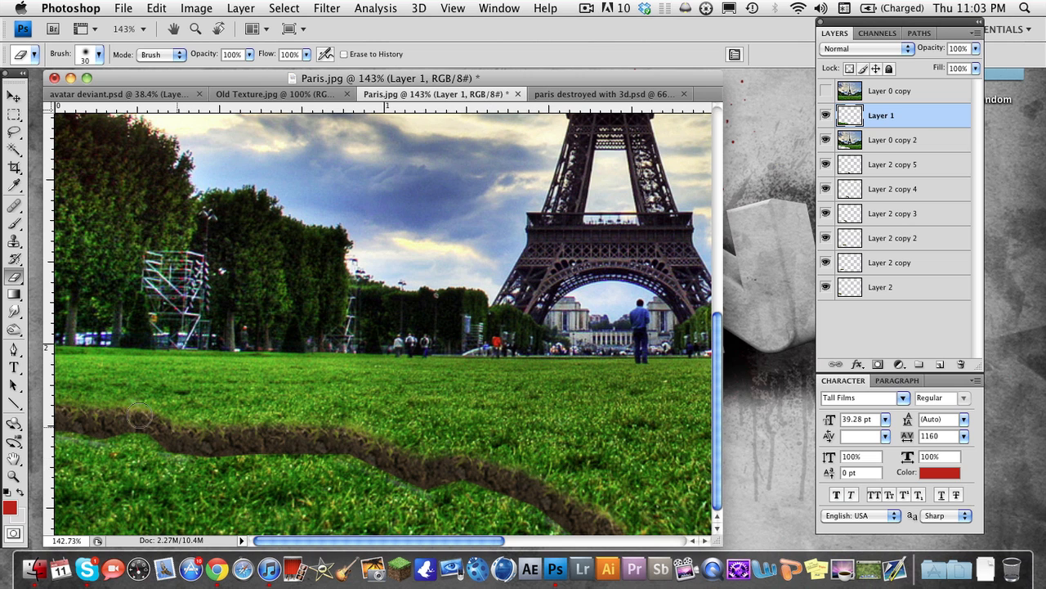
pyautogui.scroll(-2, 135, 421)
pyautogui.scroll(-1, 134, 421)
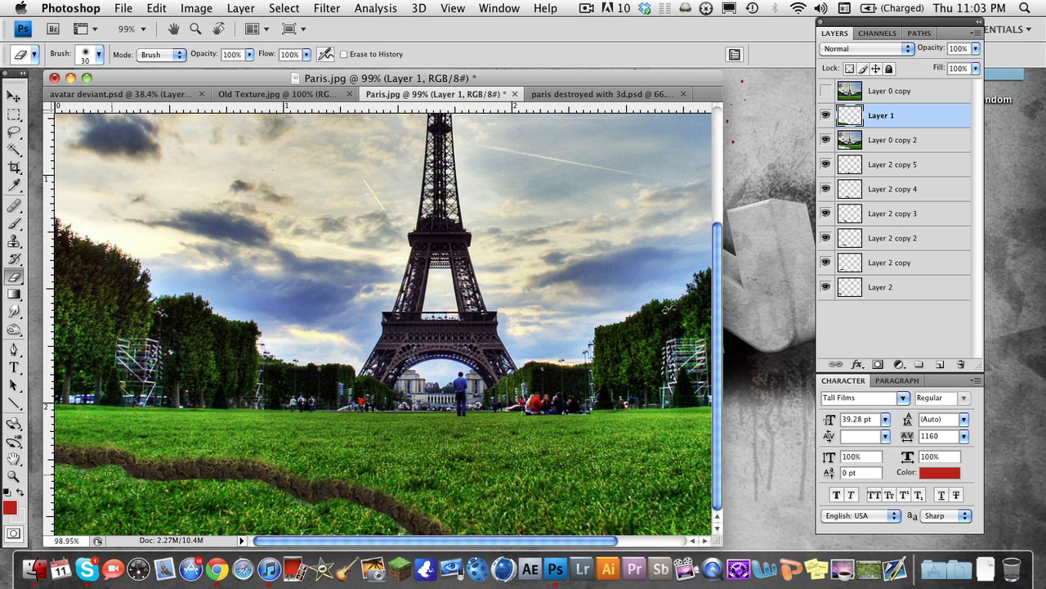
pyautogui.press('v')
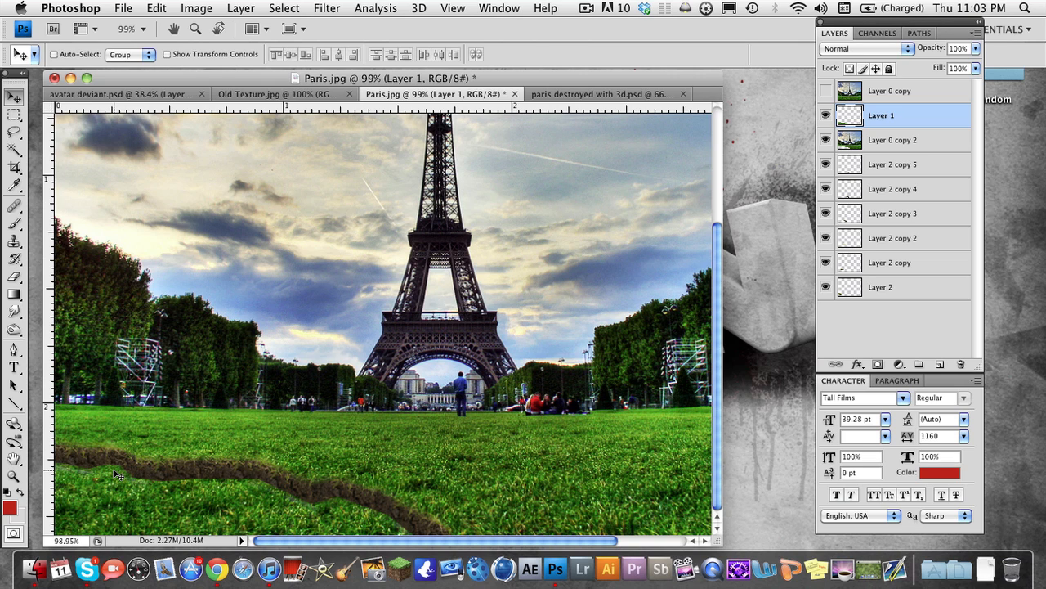
pyautogui.click(14, 222)
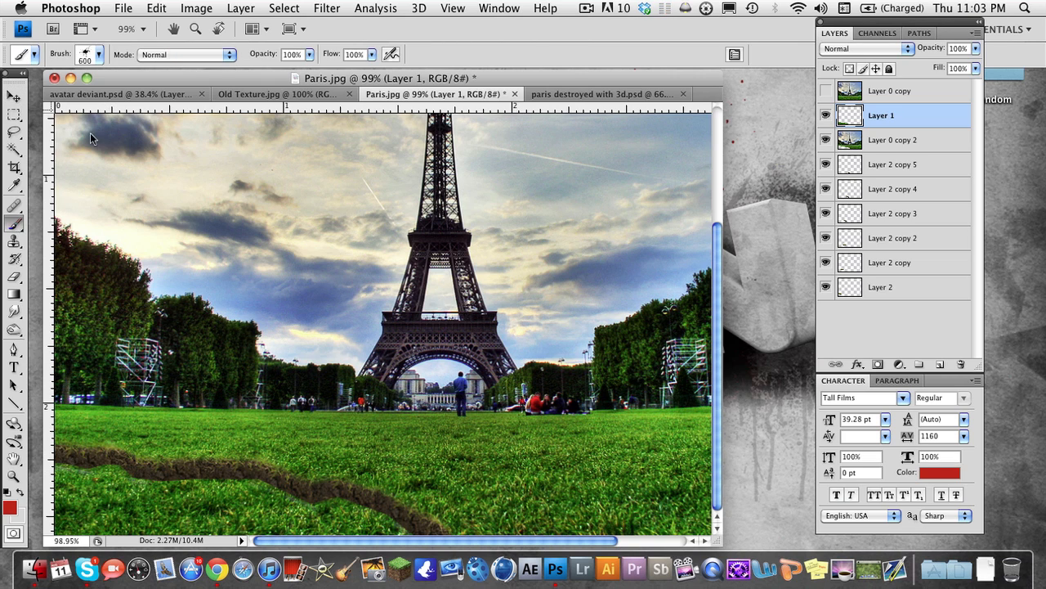
pyautogui.click(99, 55)
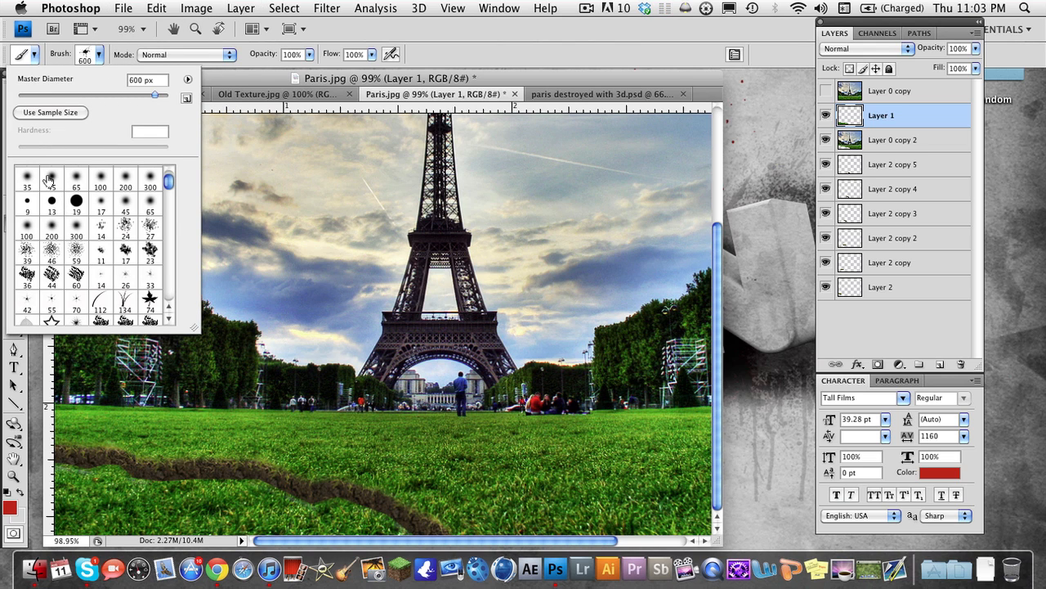
pyautogui.click(50, 179)
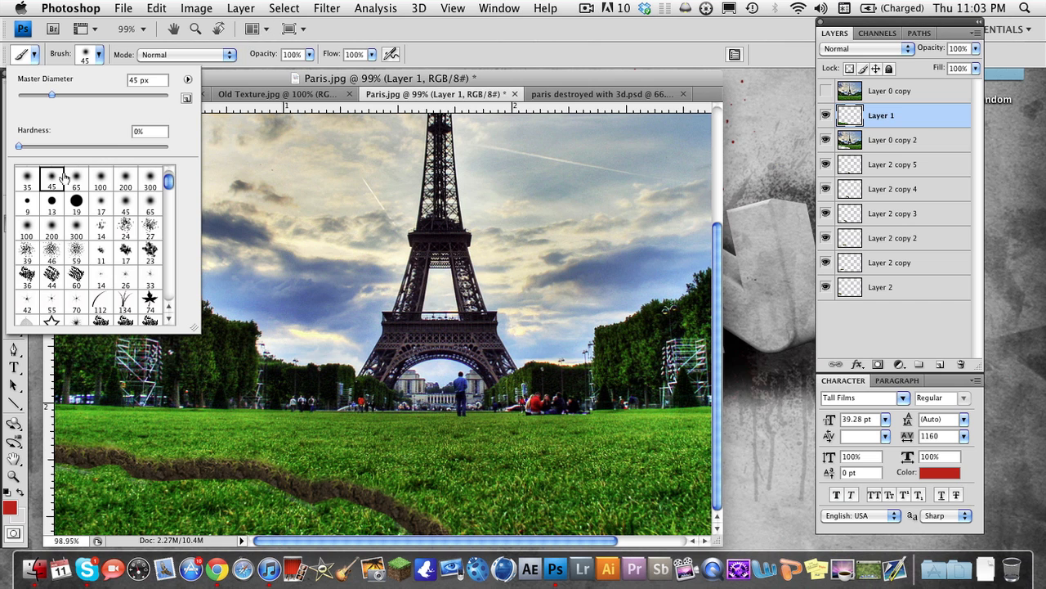
pyautogui.click(29, 179)
pyautogui.click(381, 75)
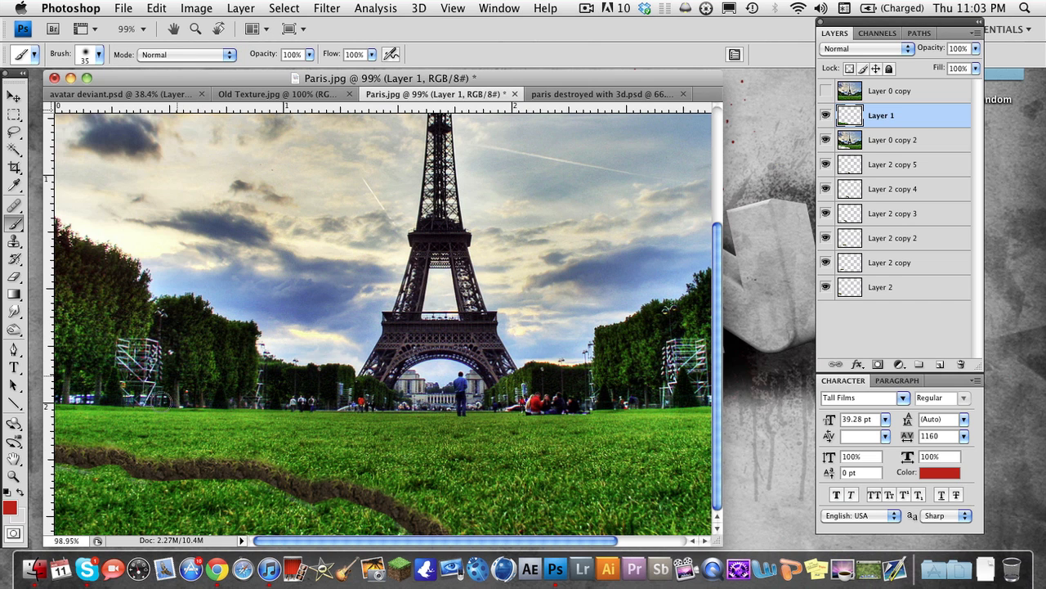
pyautogui.scroll(-2, 136, 468)
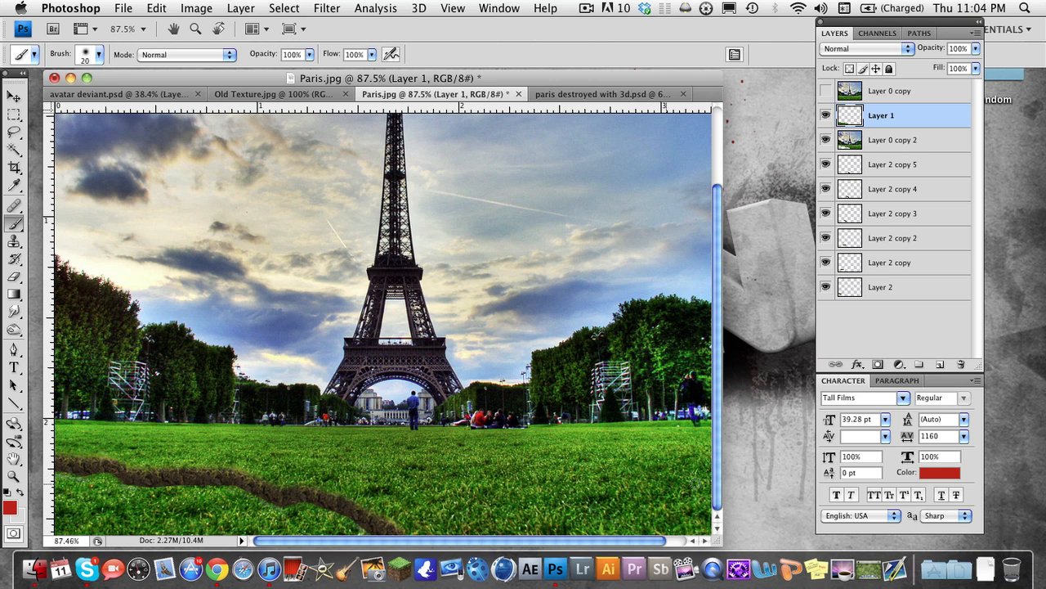
# Add a new layer directly above Layer 1 and set the foreground colour to black.
pyautogui.click(940, 364)
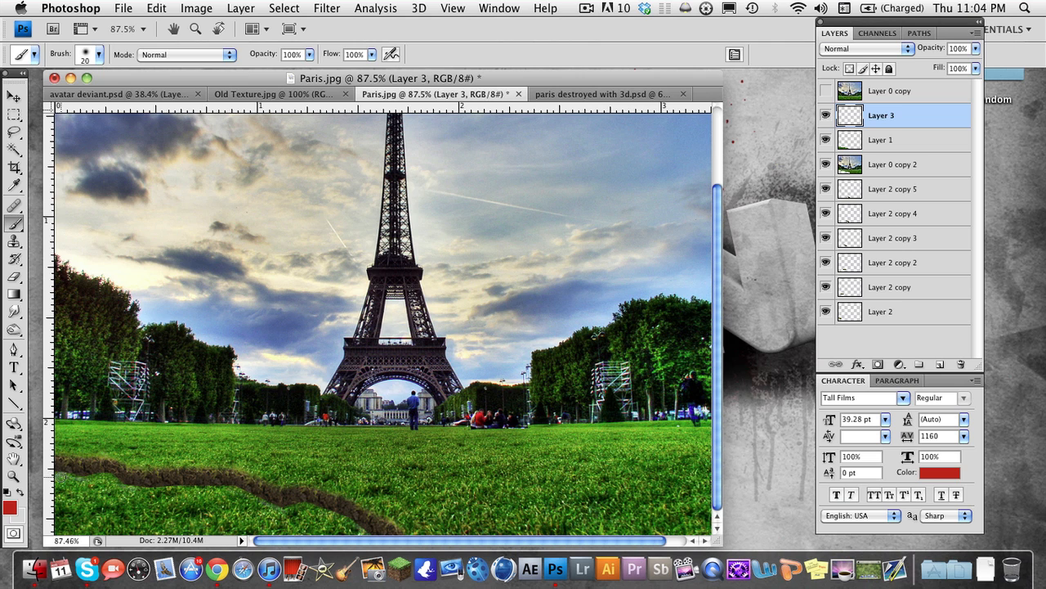
pyautogui.click(8, 505)
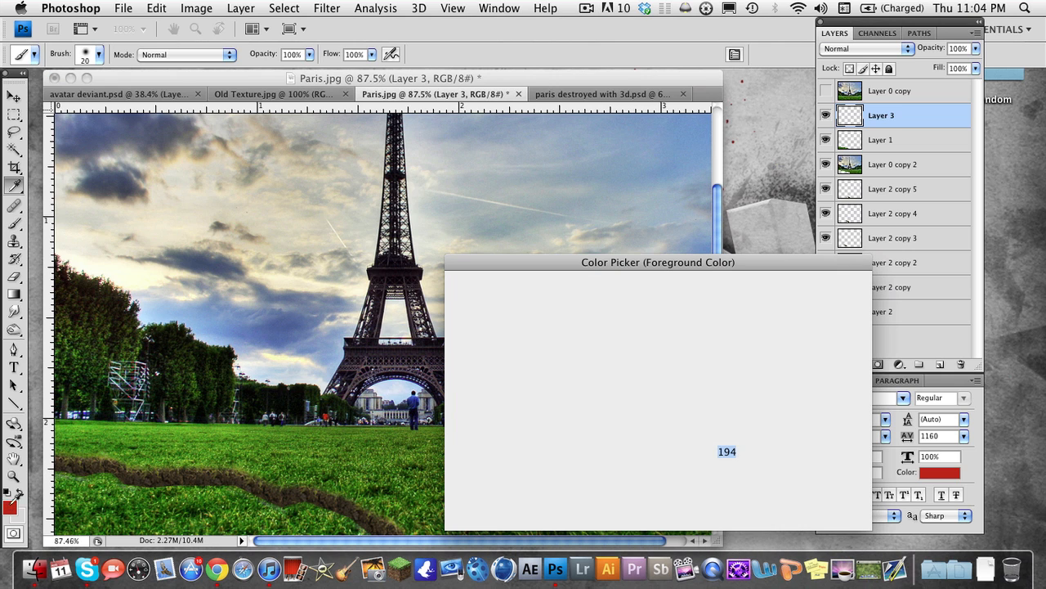
pyautogui.click(455, 490)
pyautogui.click(819, 290)
# Paint a soft black shadow on Layer 3 along the crack's lower edge, down to the photo's lower edge.
pyautogui.press('b')
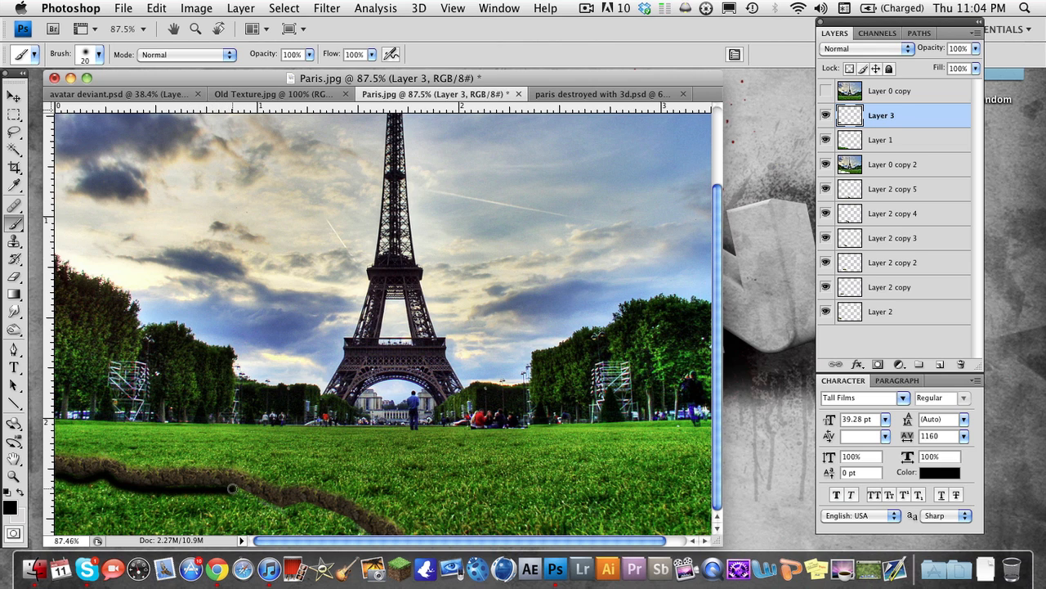
pyautogui.moveTo(238, 490); pyautogui.dragTo(324, 510)
pyautogui.moveTo(343, 518); pyautogui.dragTo(353, 524)
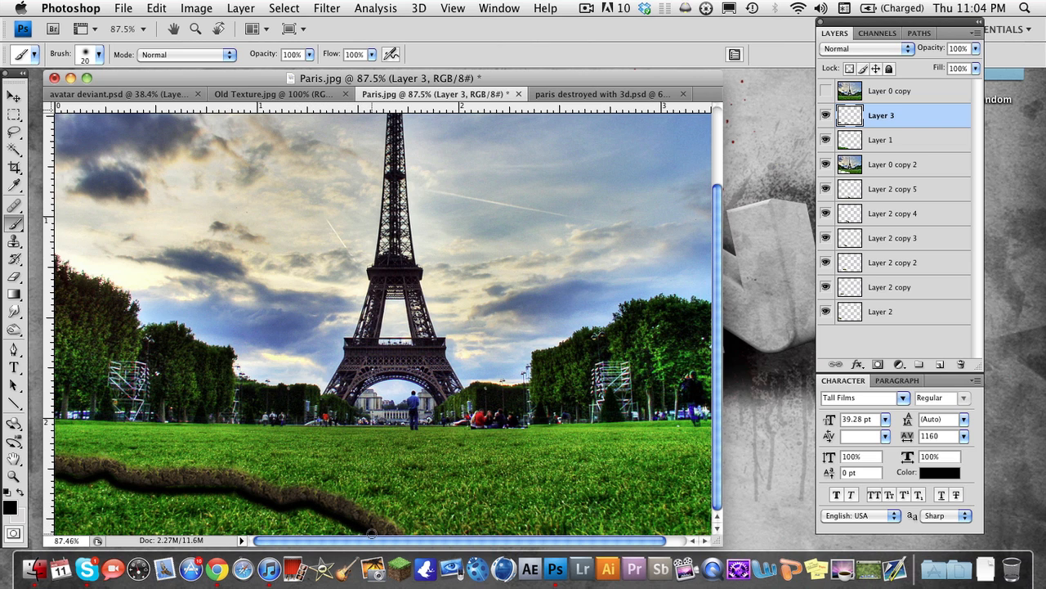
# Set the blend mode of the shadow on Layer 3 to Color Burn and its opacity to 53%.
pyautogui.click(883, 51)
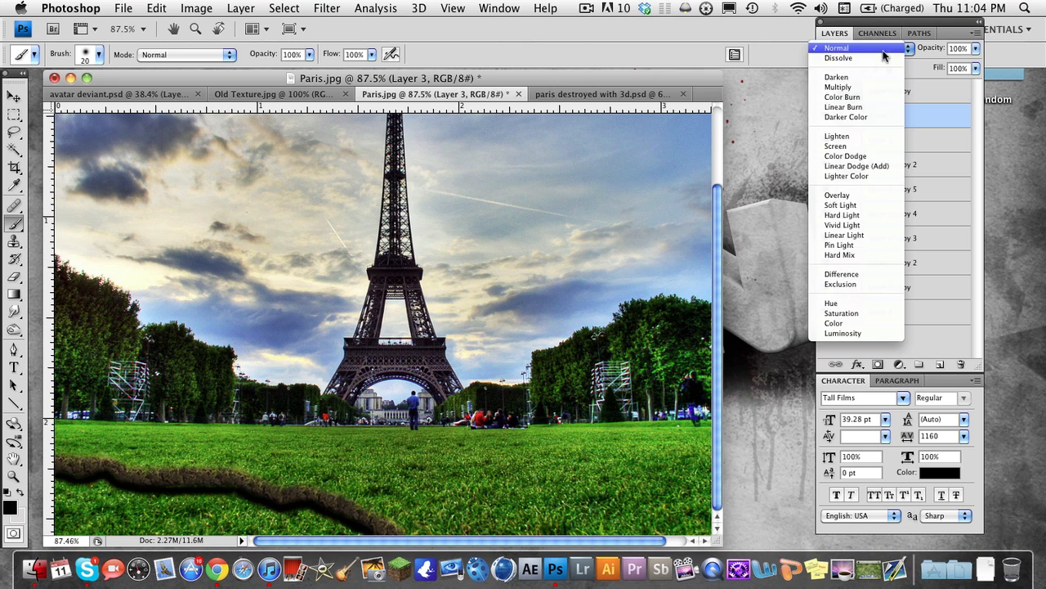
pyautogui.click(842, 97)
pyautogui.moveTo(950, 49); pyautogui.dragTo(908, 51)
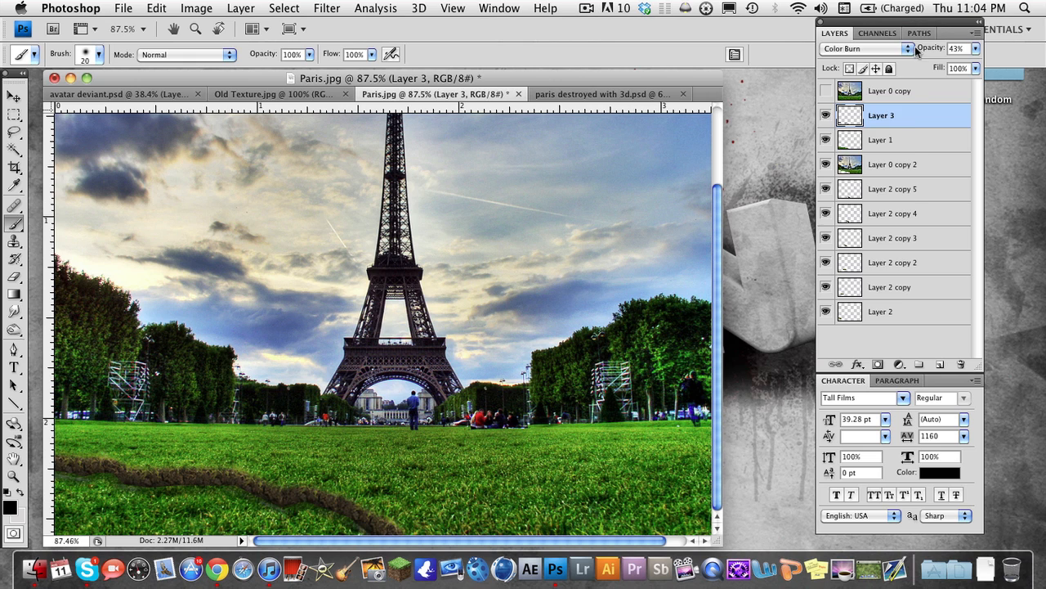
pyautogui.click(911, 48)
pyautogui.moveTo(920, 53)
pyautogui.mouseDown()
pyautogui.moveTo(938, 55)
pyautogui.moveTo(928, 52)
pyautogui.mouseUp()
pyautogui.moveTo(327, 518); pyautogui.dragTo(302, 498)
pyautogui.moveTo(105, 494); pyautogui.dragTo(202, 495)
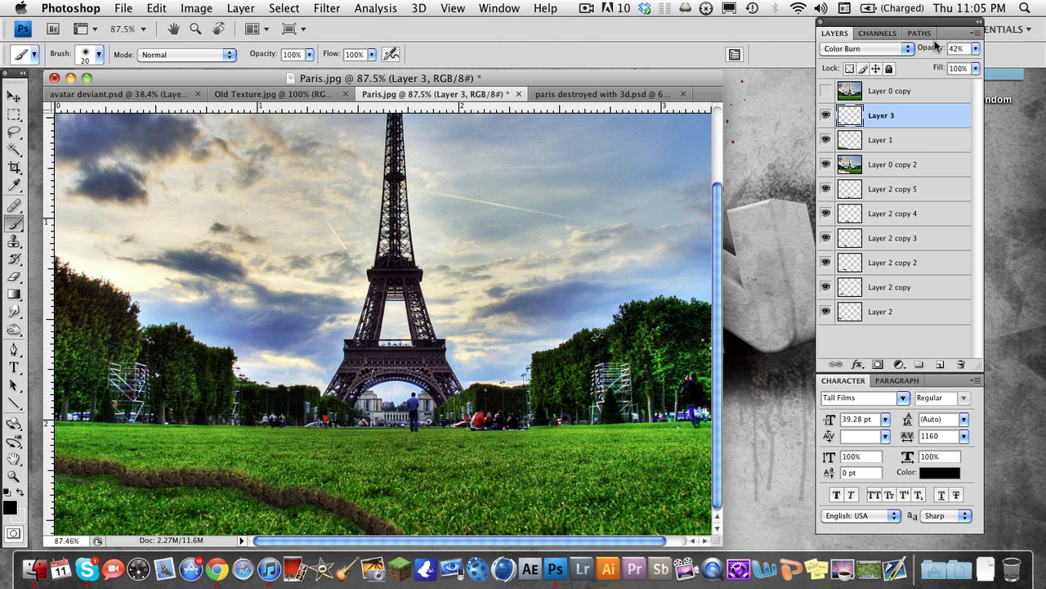
pyautogui.moveTo(932, 51); pyautogui.dragTo(936, 51)
pyautogui.moveTo(932, 54); pyautogui.dragTo(938, 52)
pyautogui.scroll(3, 557, 284)
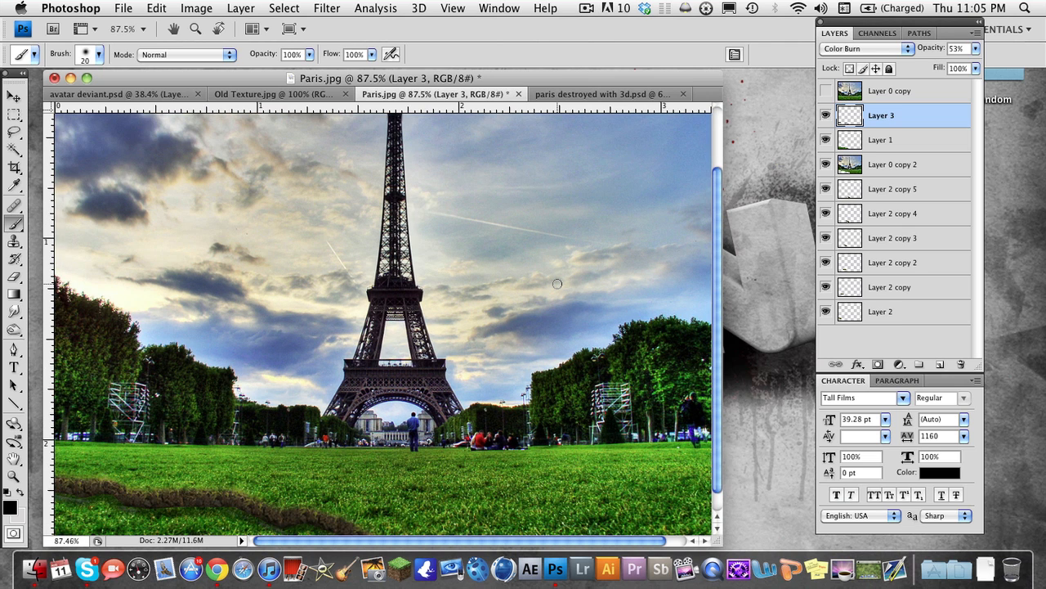
pyautogui.scroll(-3, 557, 284)
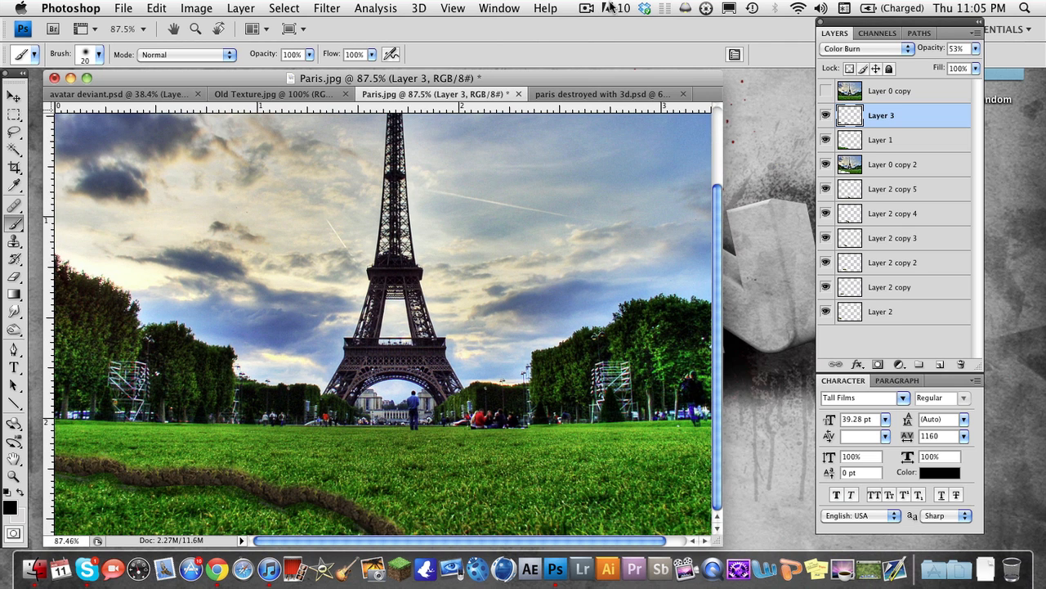